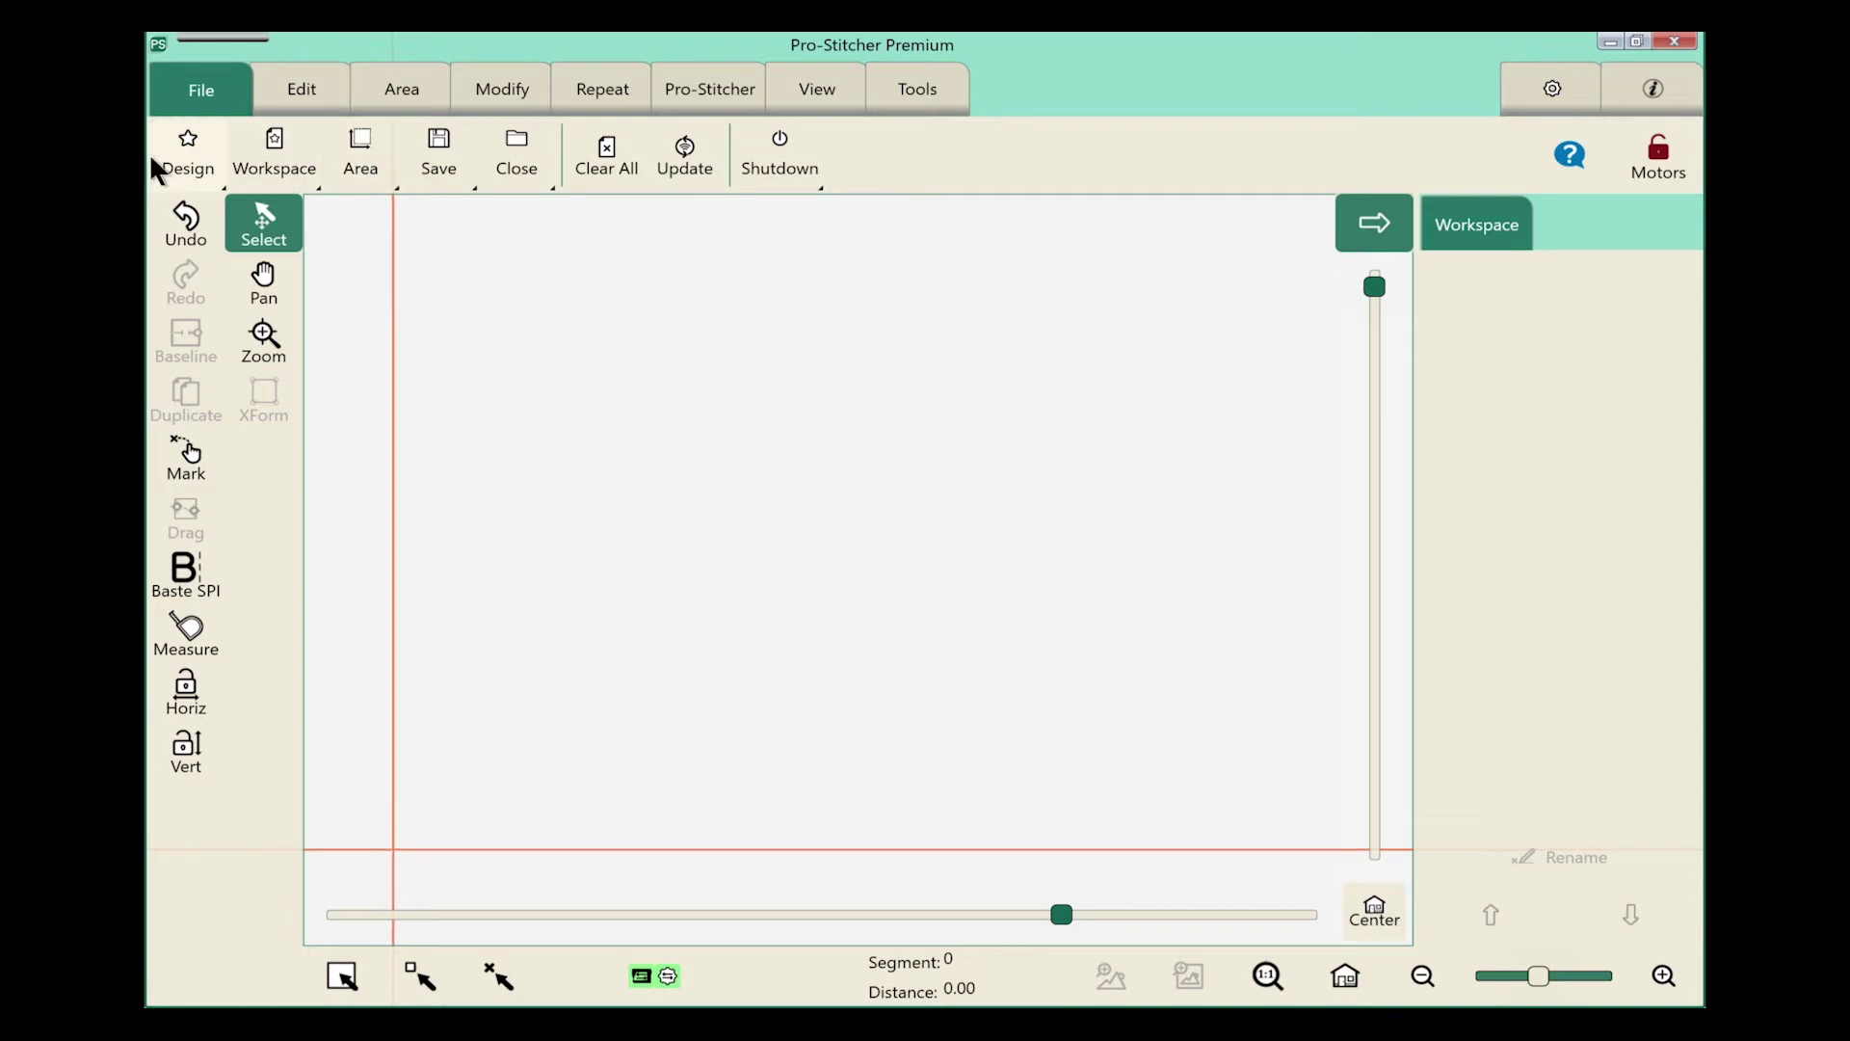
# Step: Show the recently used areas list from the File tab's Area menu
pyautogui.click(378, 174)
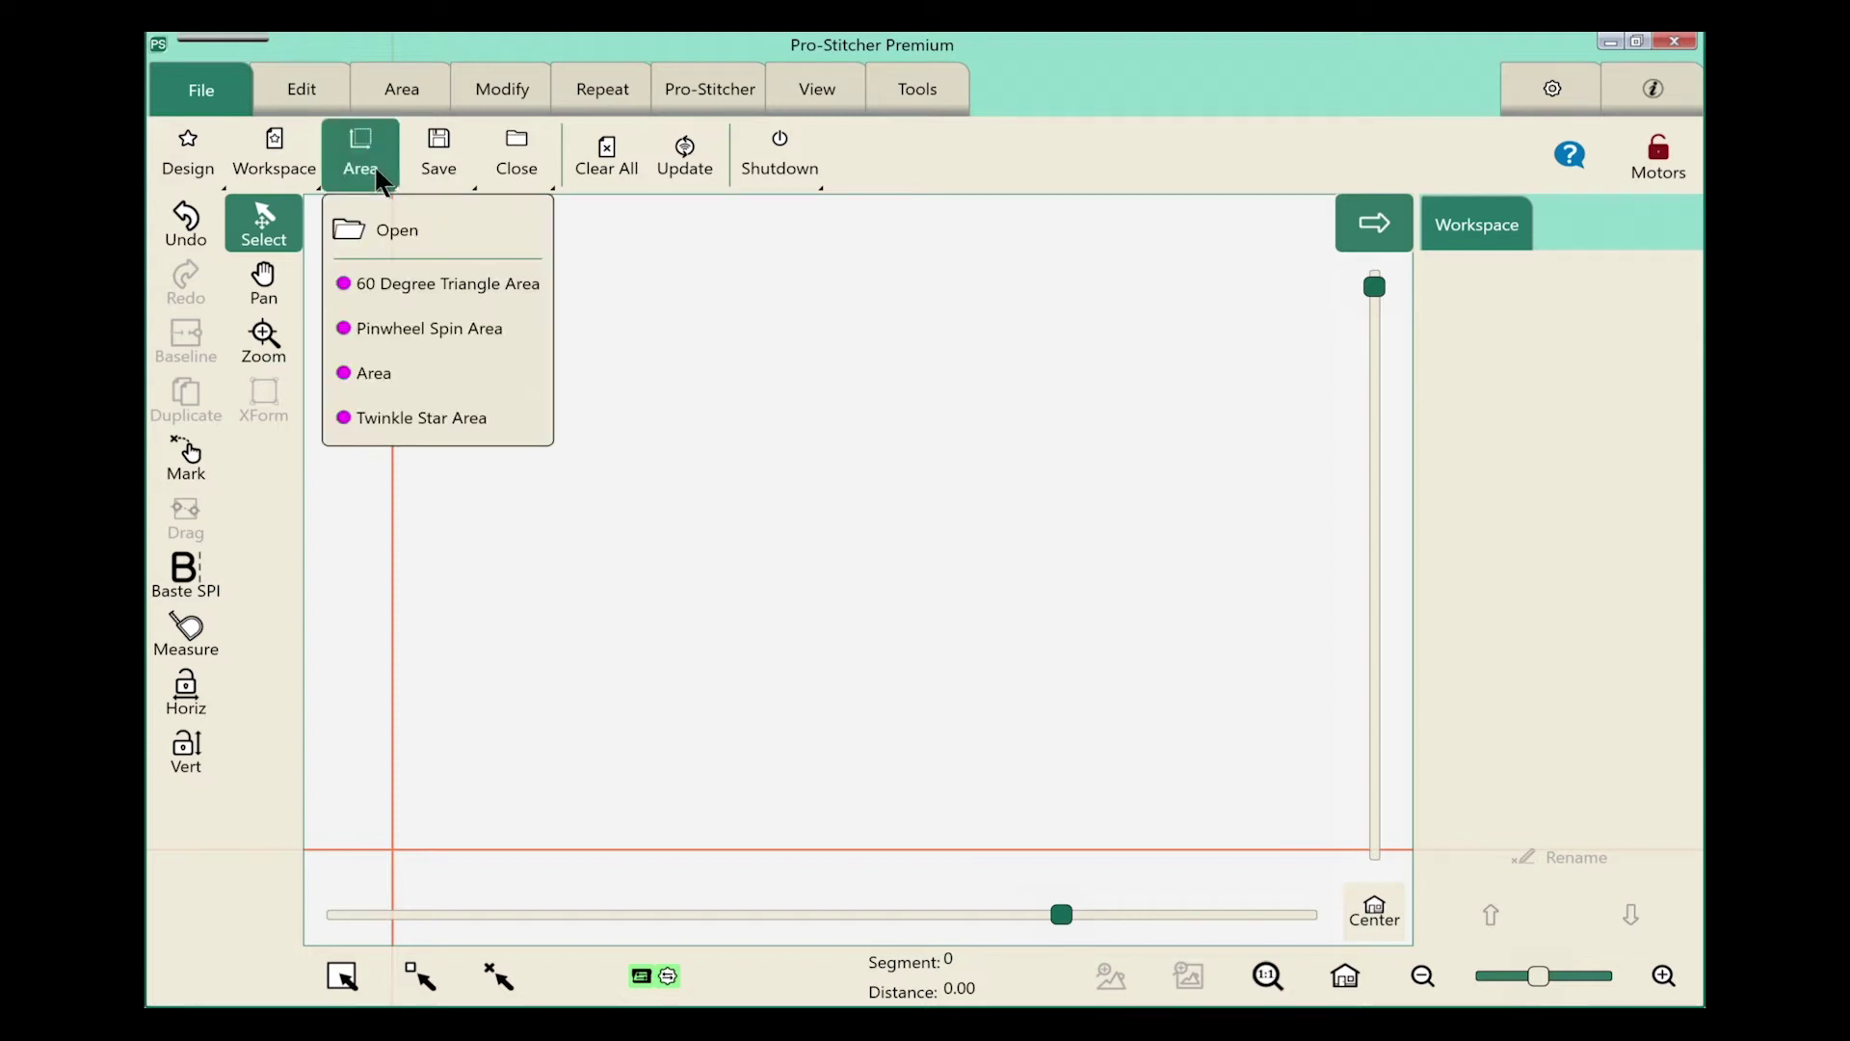
# Step: Open the 60 Degree Triangle Area from C:\Areas\ onto the workspace (6.00 x 5.00)
pyautogui.click(397, 241)
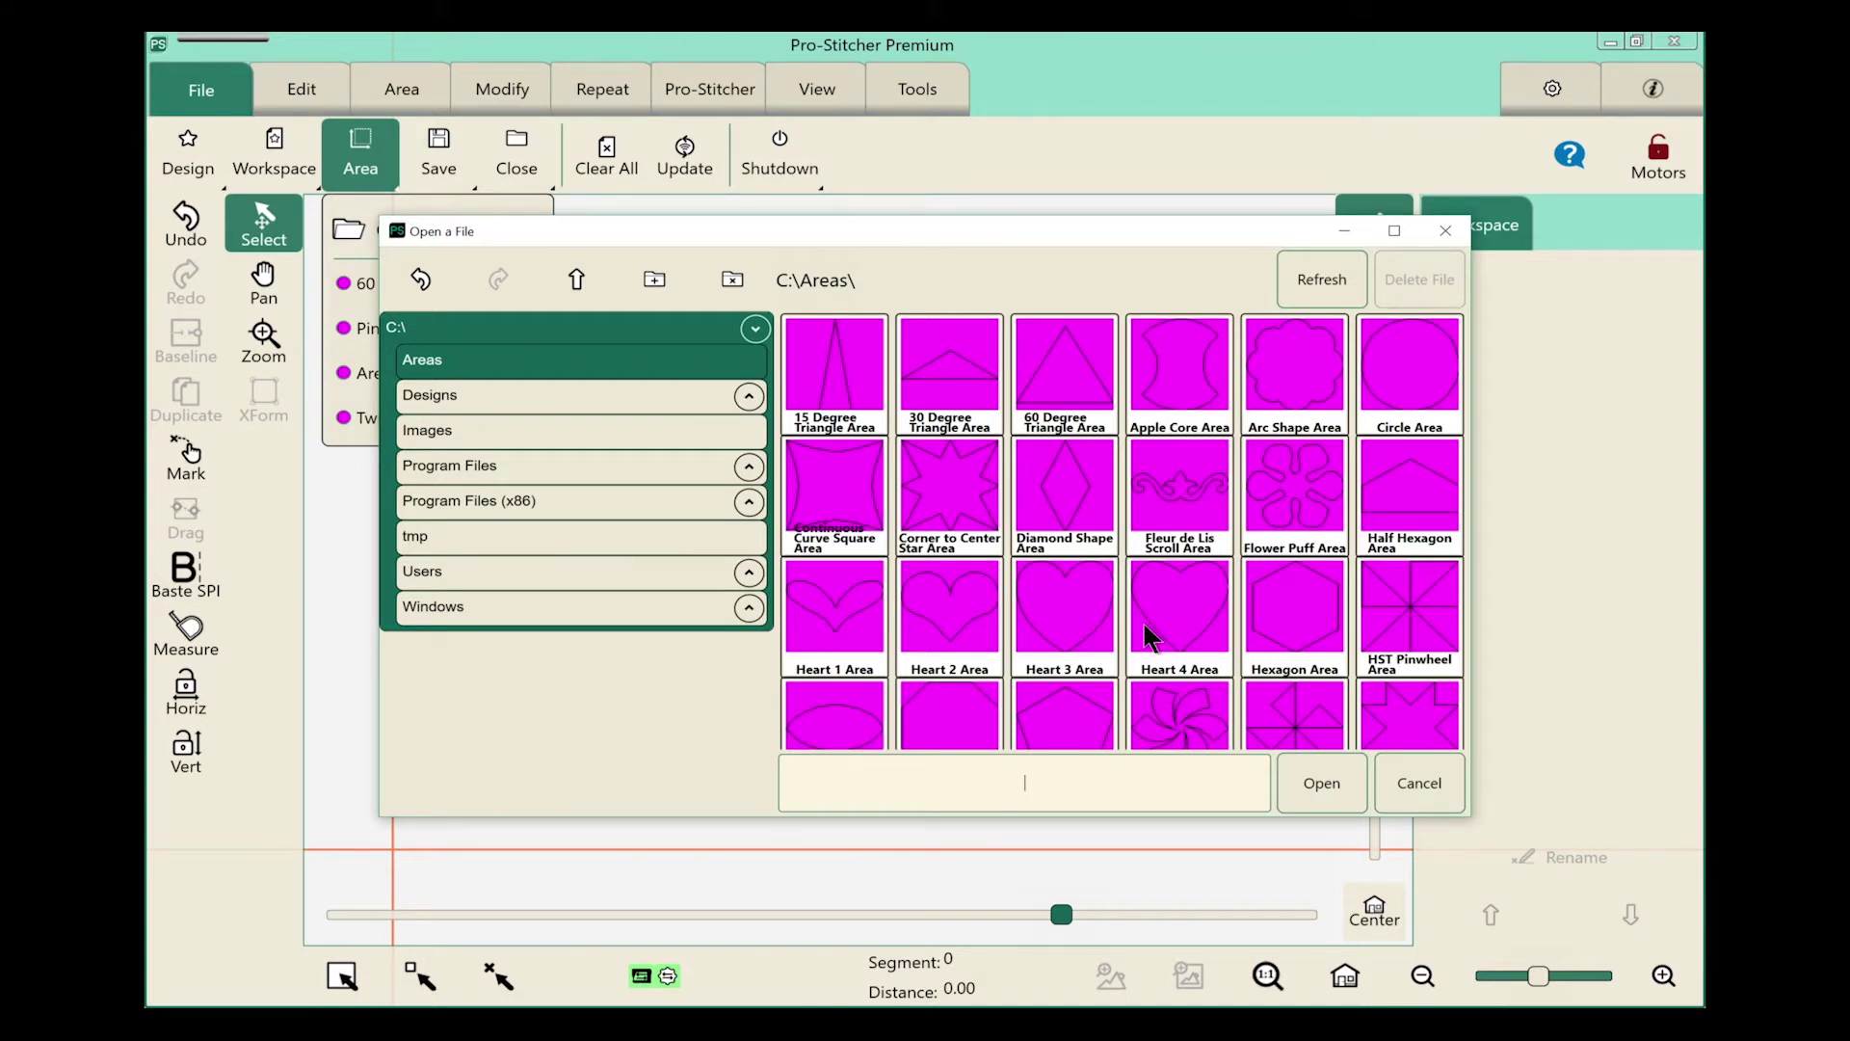
pyautogui.click(1060, 371)
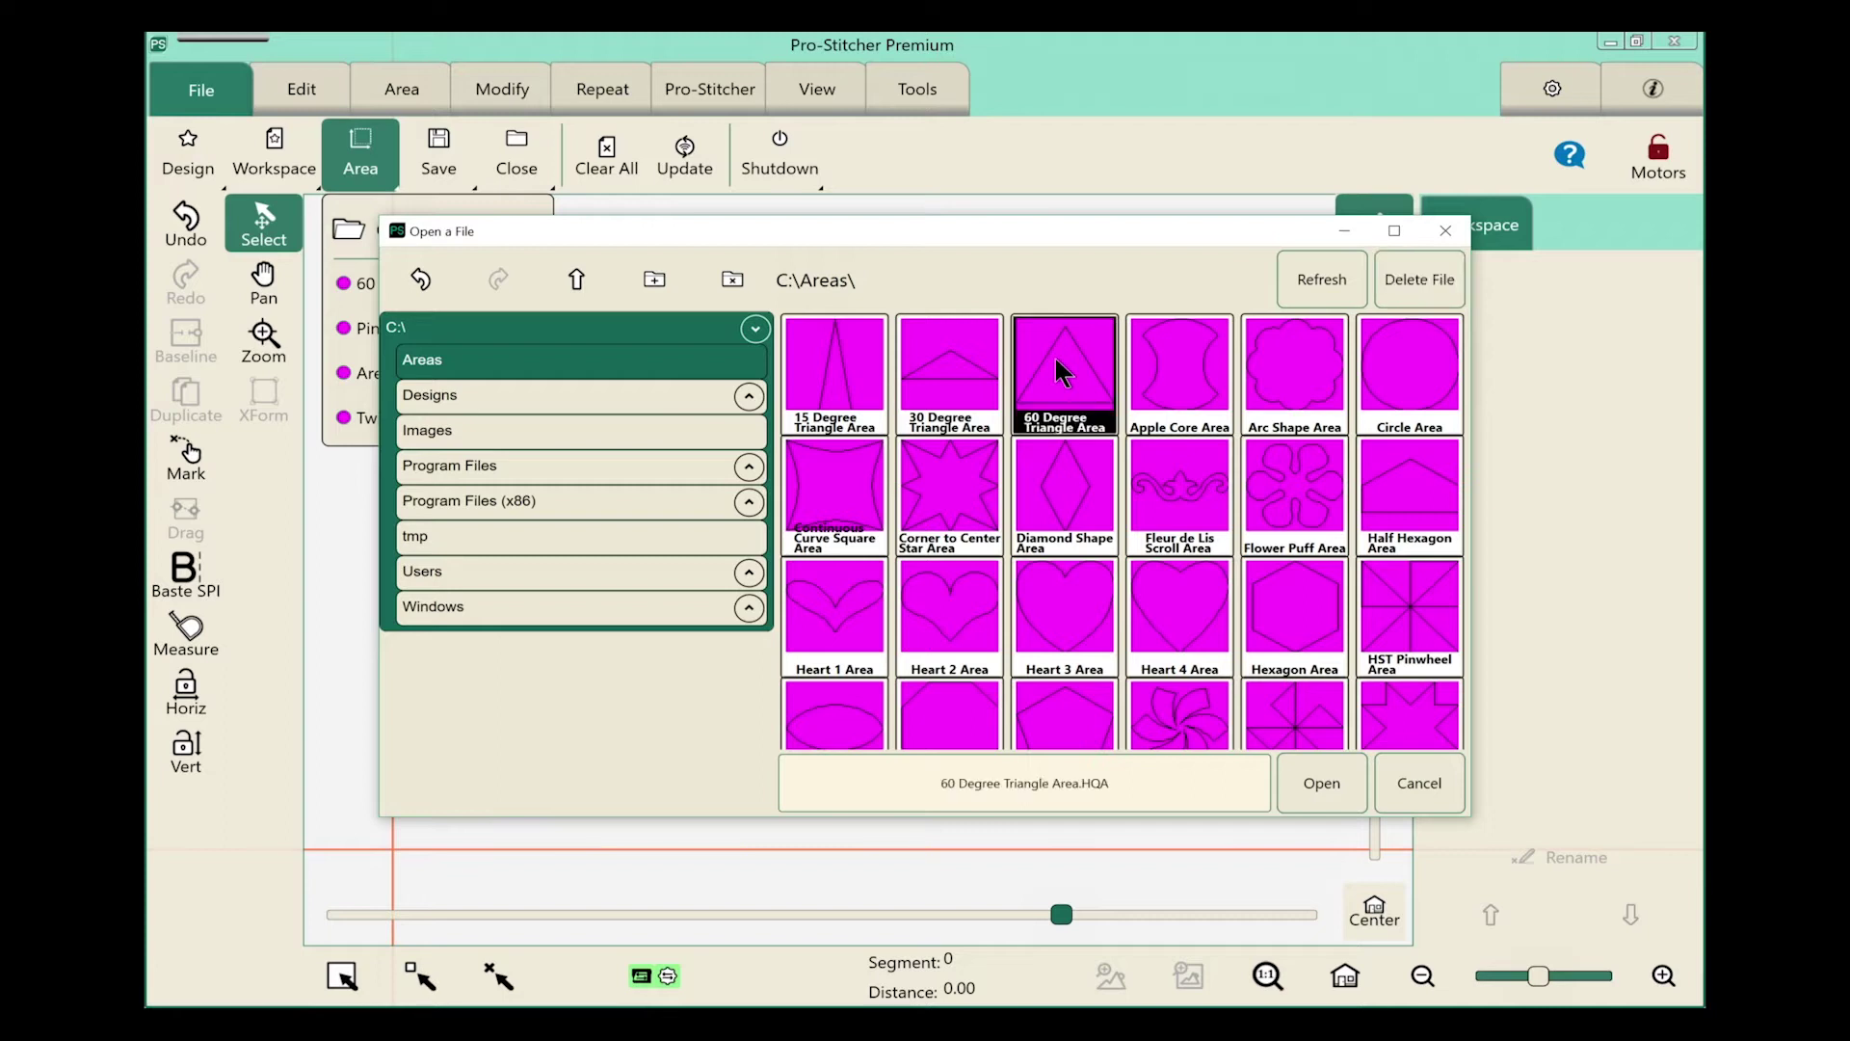
pyautogui.click(1327, 783)
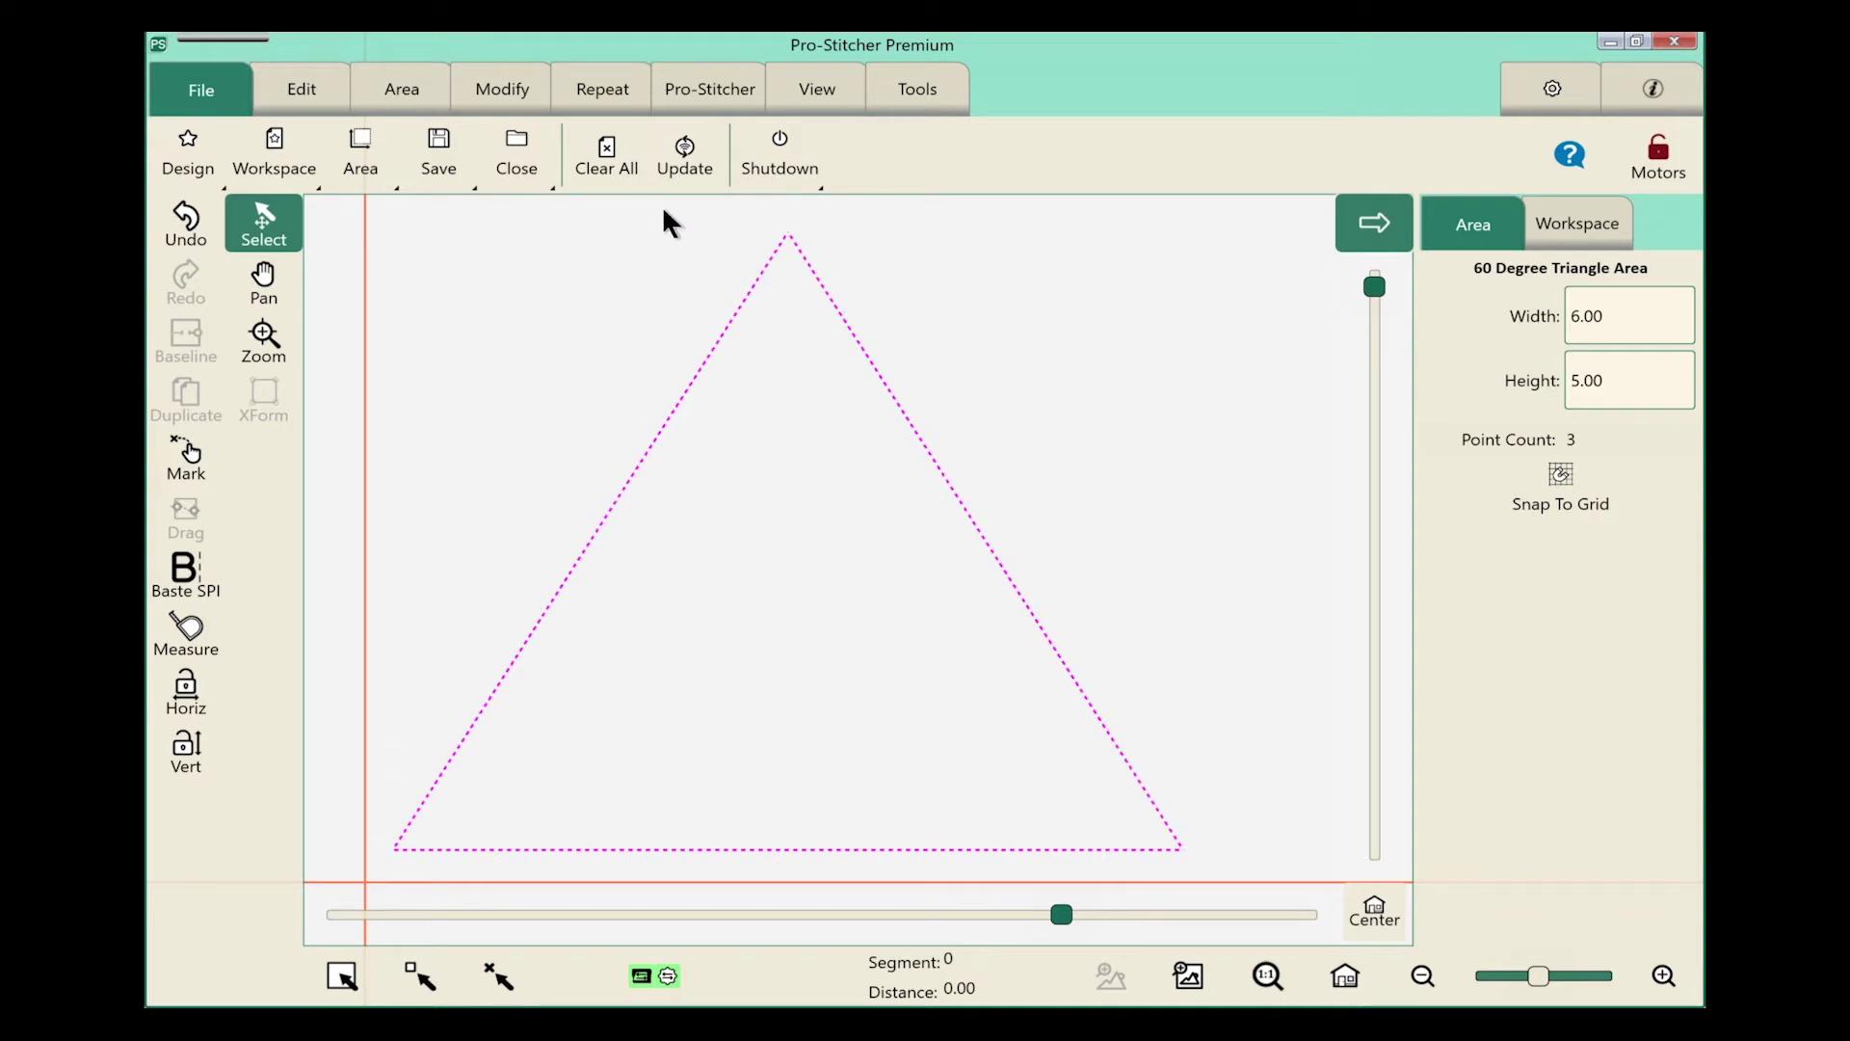
# Step: Select the loaded triangle on the Area tab and bring up the Modify tools
pyautogui.click(409, 90)
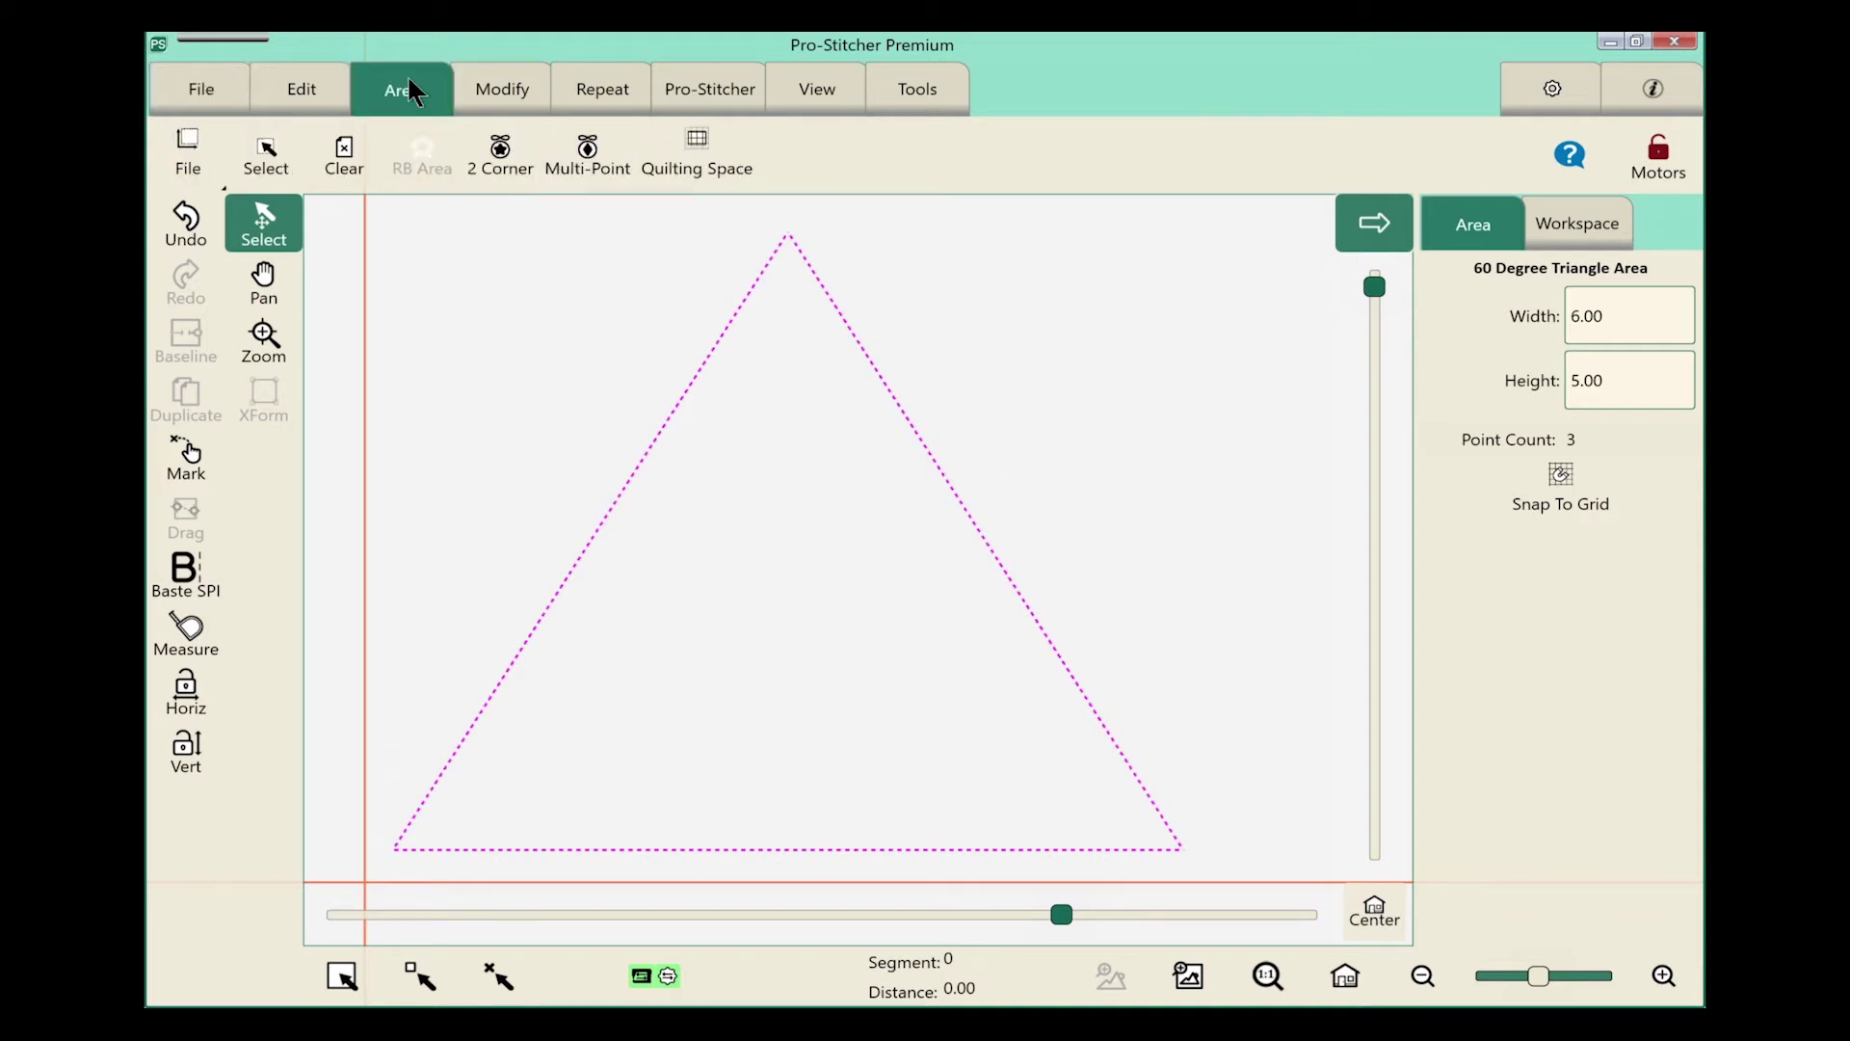
pyautogui.click(282, 153)
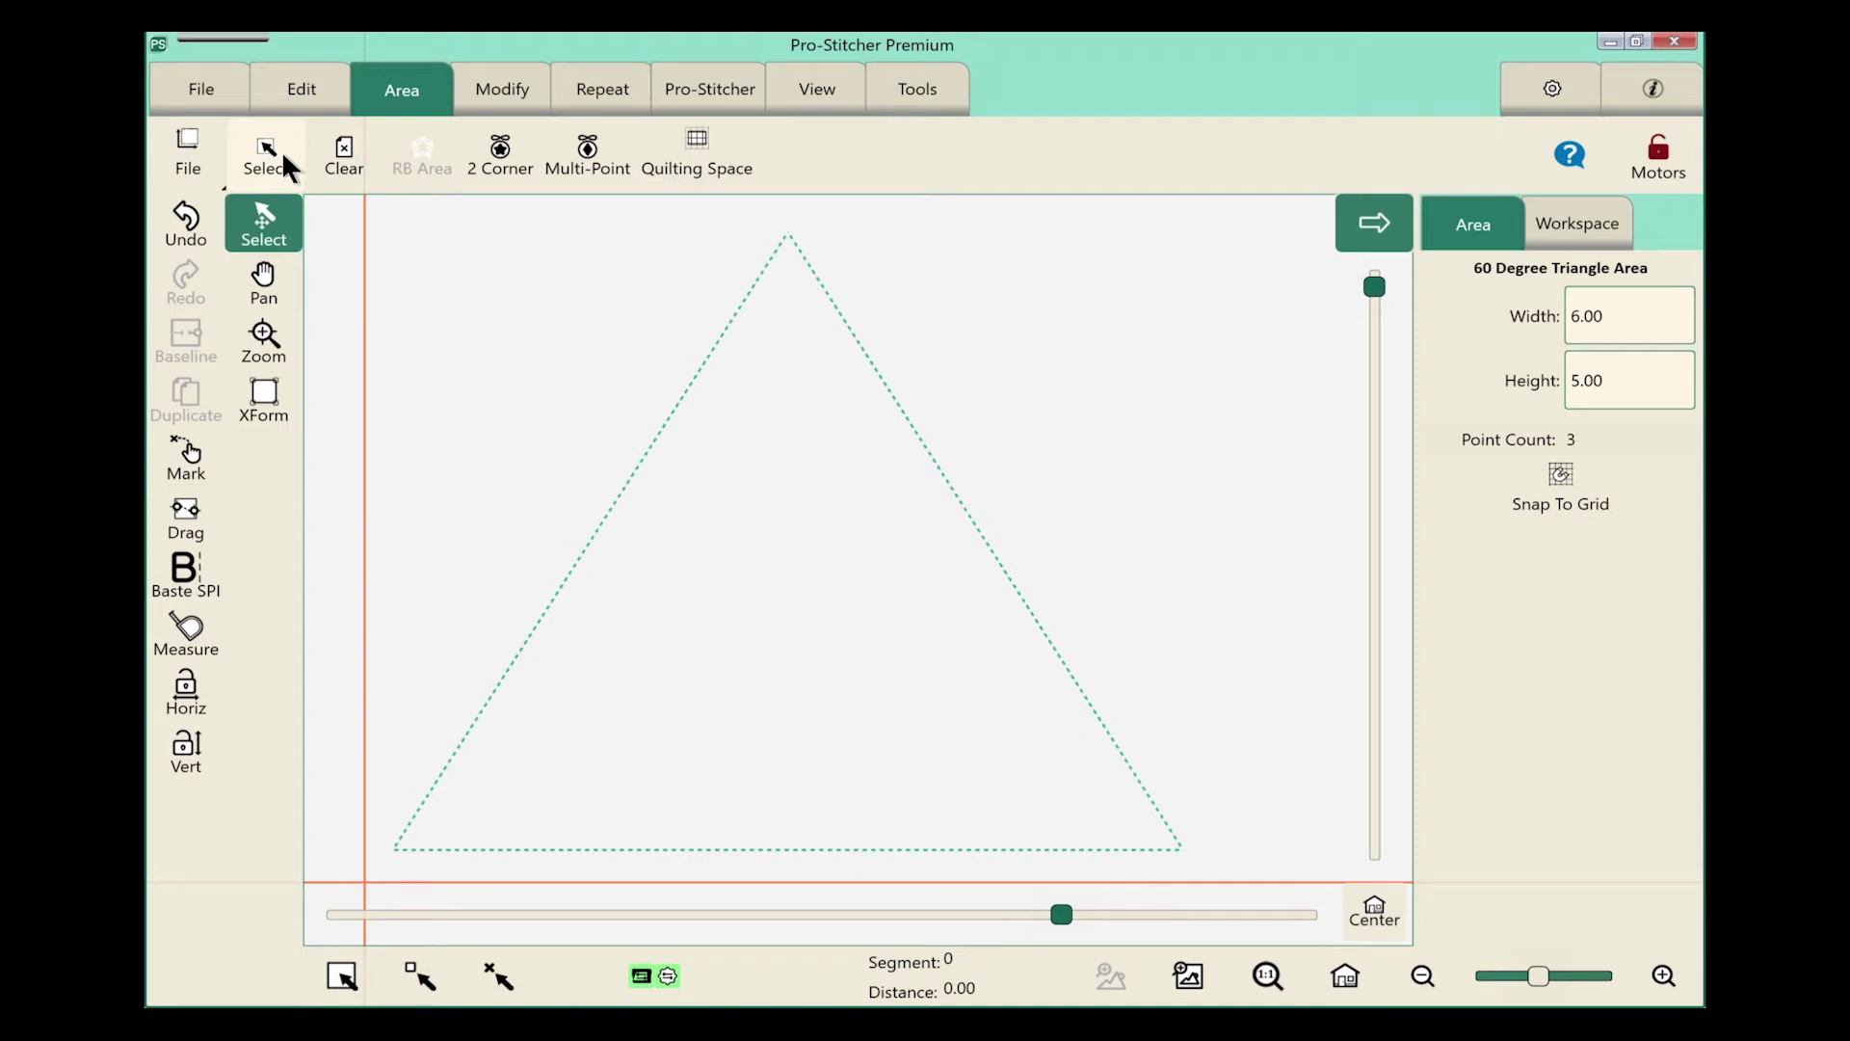
pyautogui.click(507, 85)
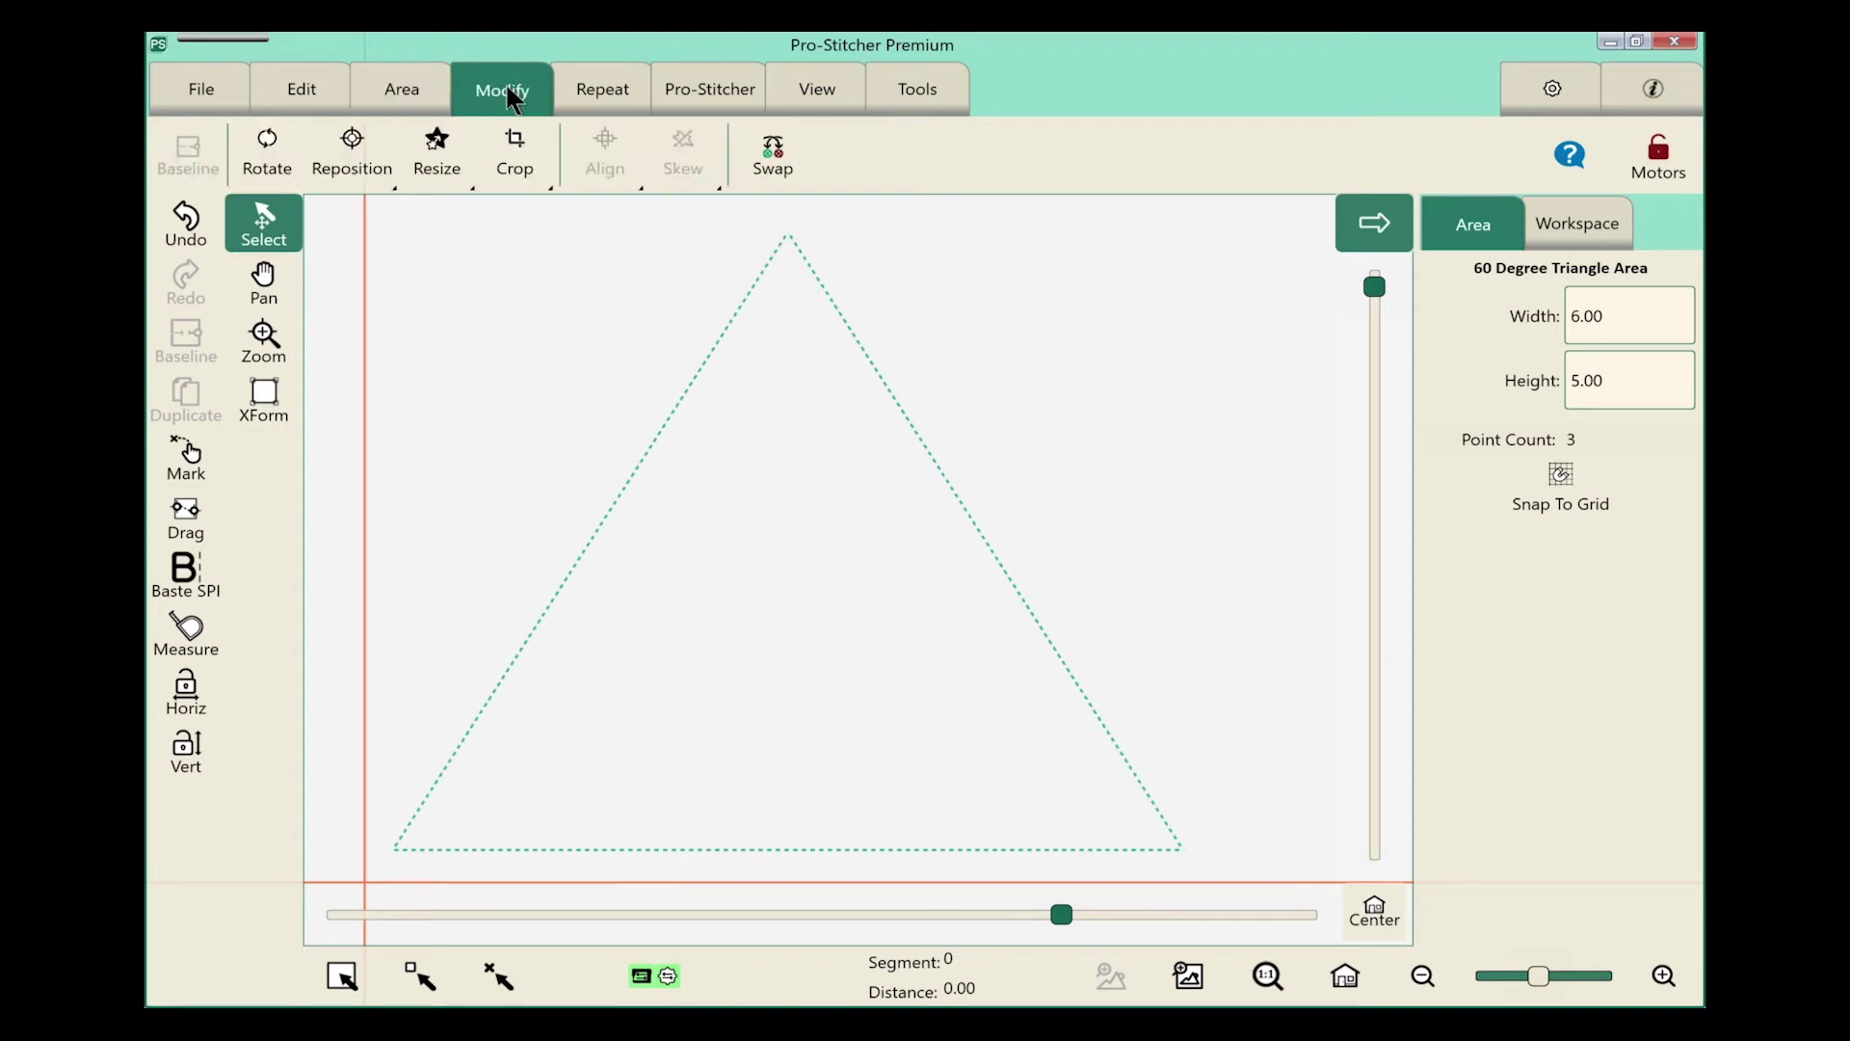
# Step: Resize the triangle by width with Lock on, stepping up to 8.13 then back to 8.00
pyautogui.click(430, 166)
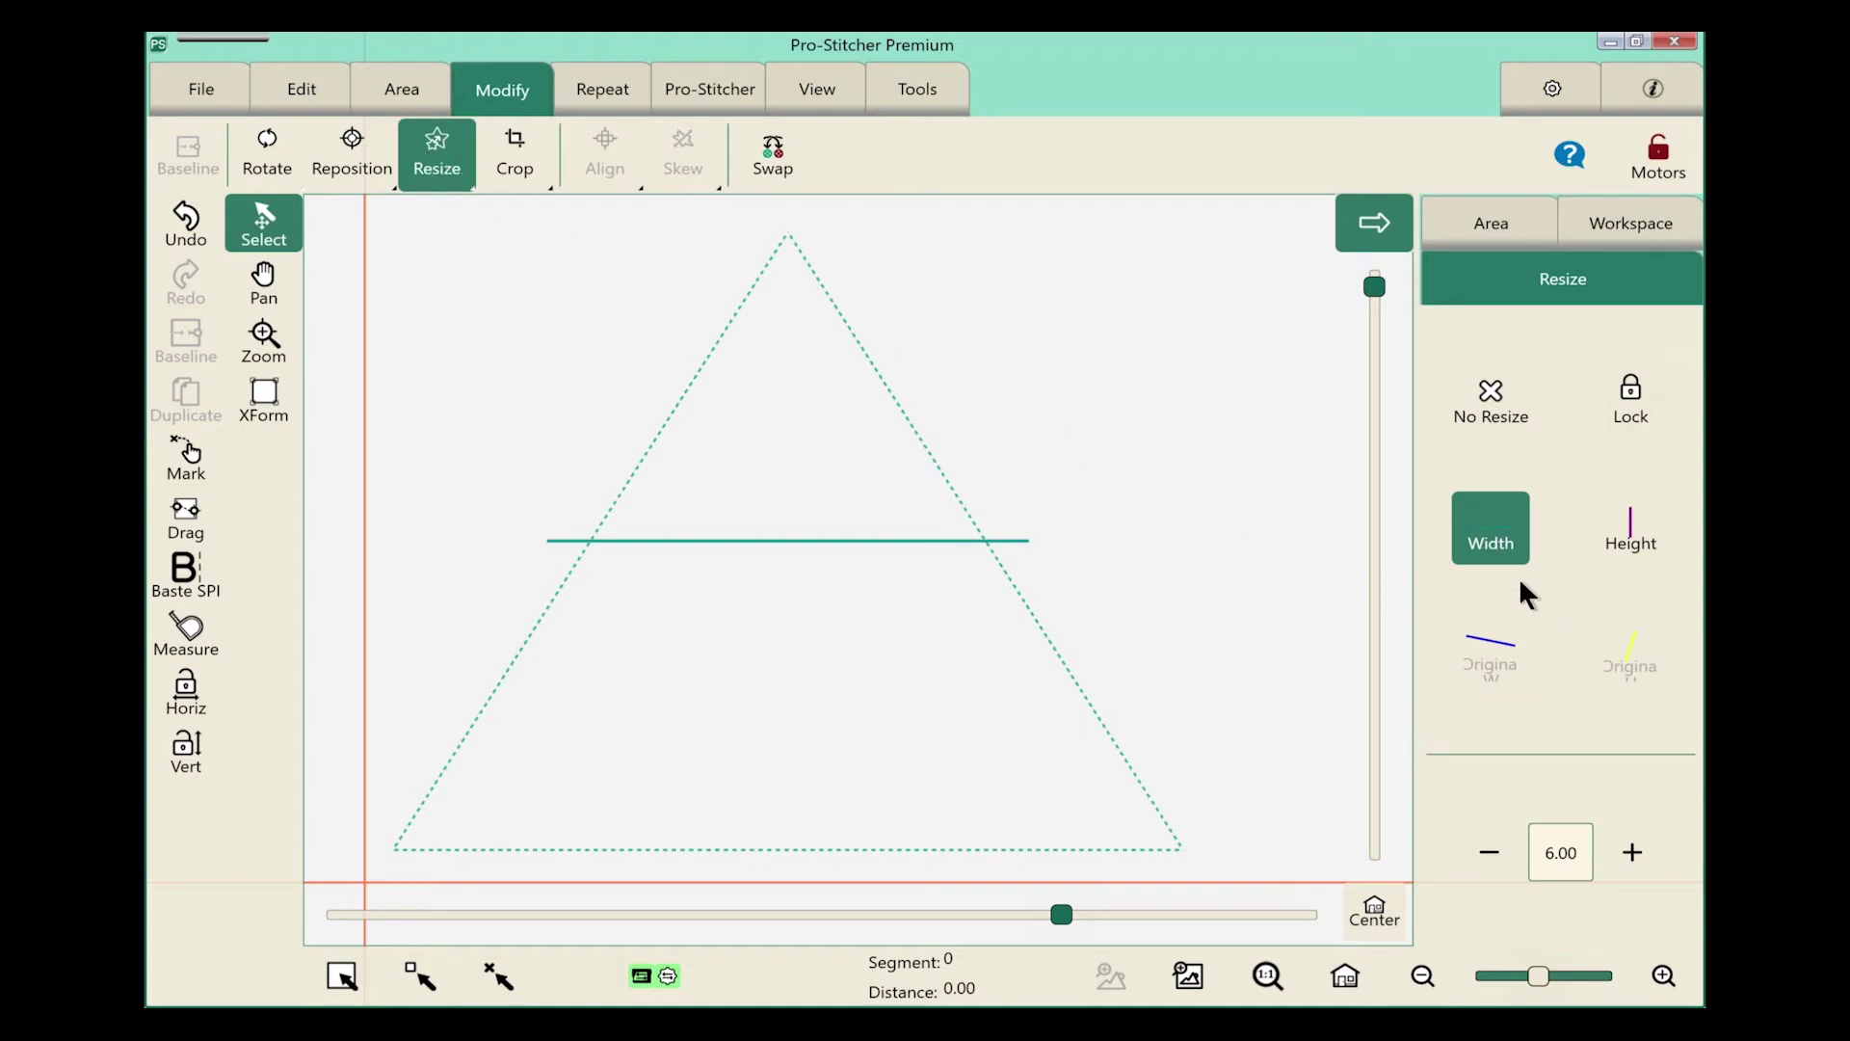
pyautogui.click(1646, 405)
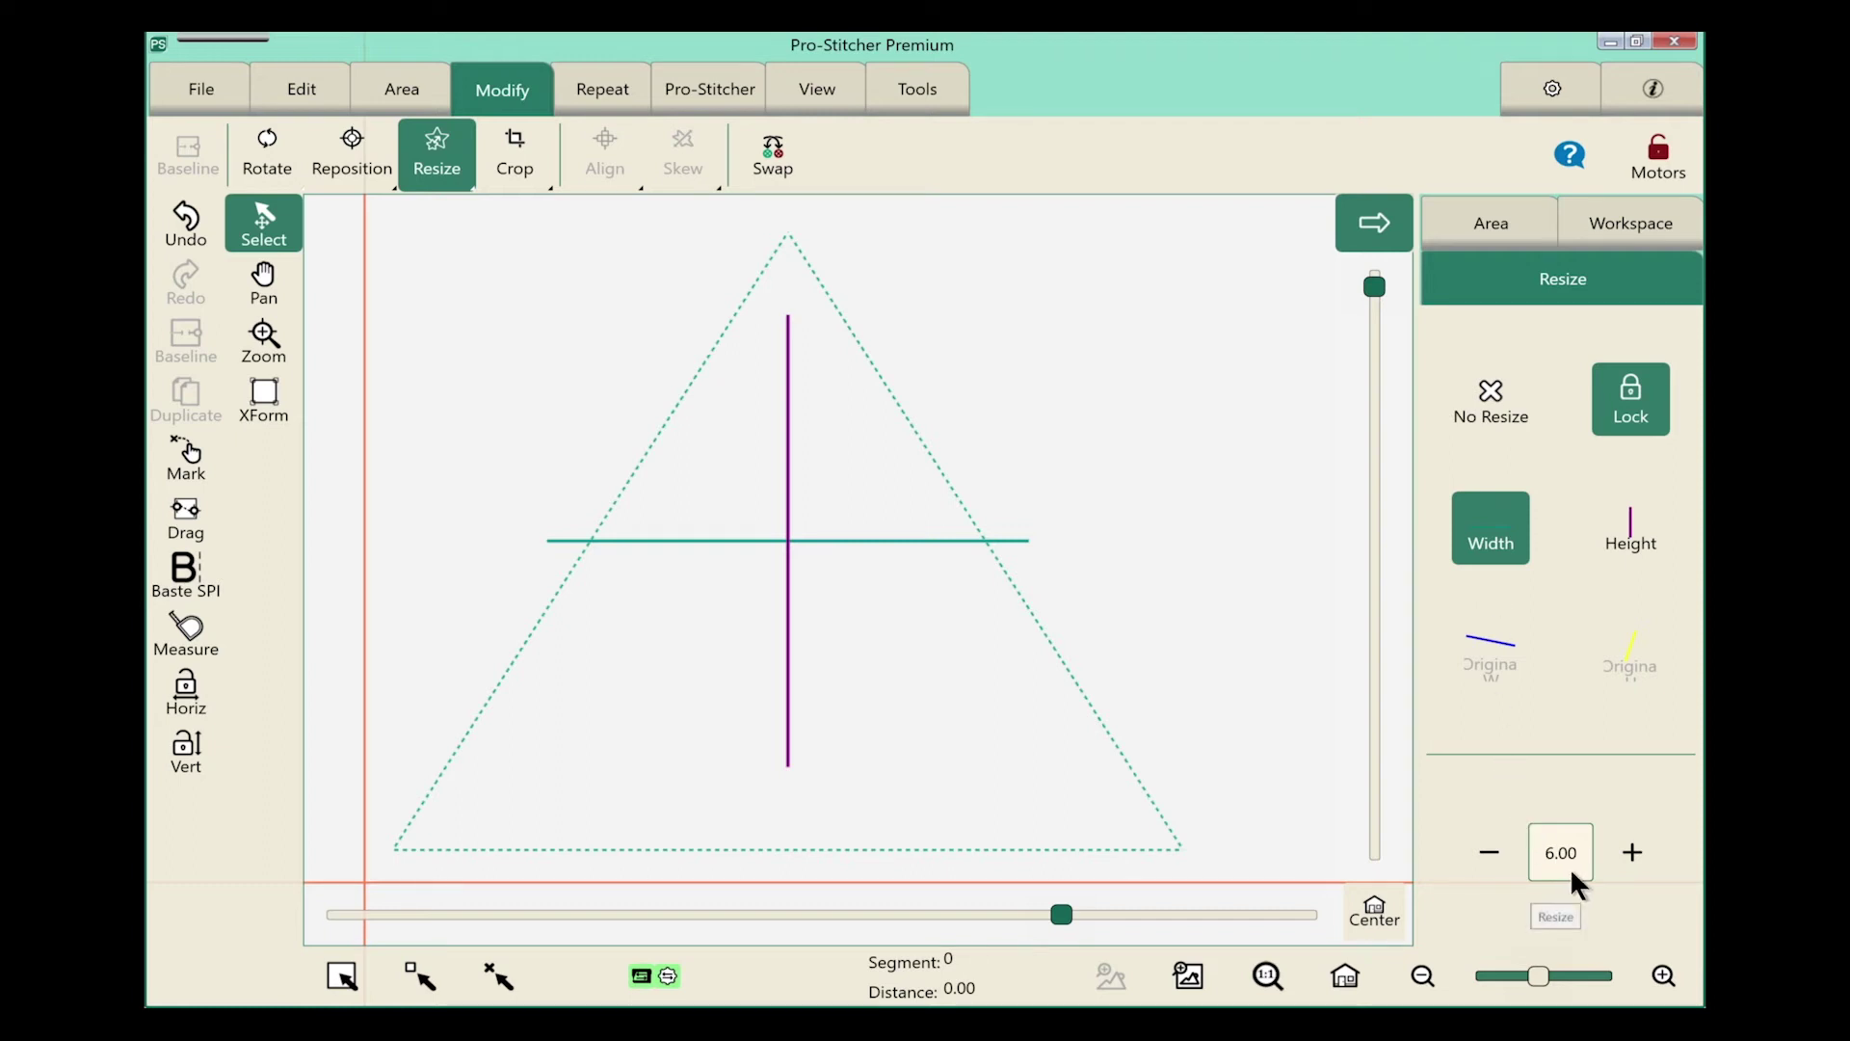
pyautogui.click(1628, 836)
pyautogui.click(1628, 839)
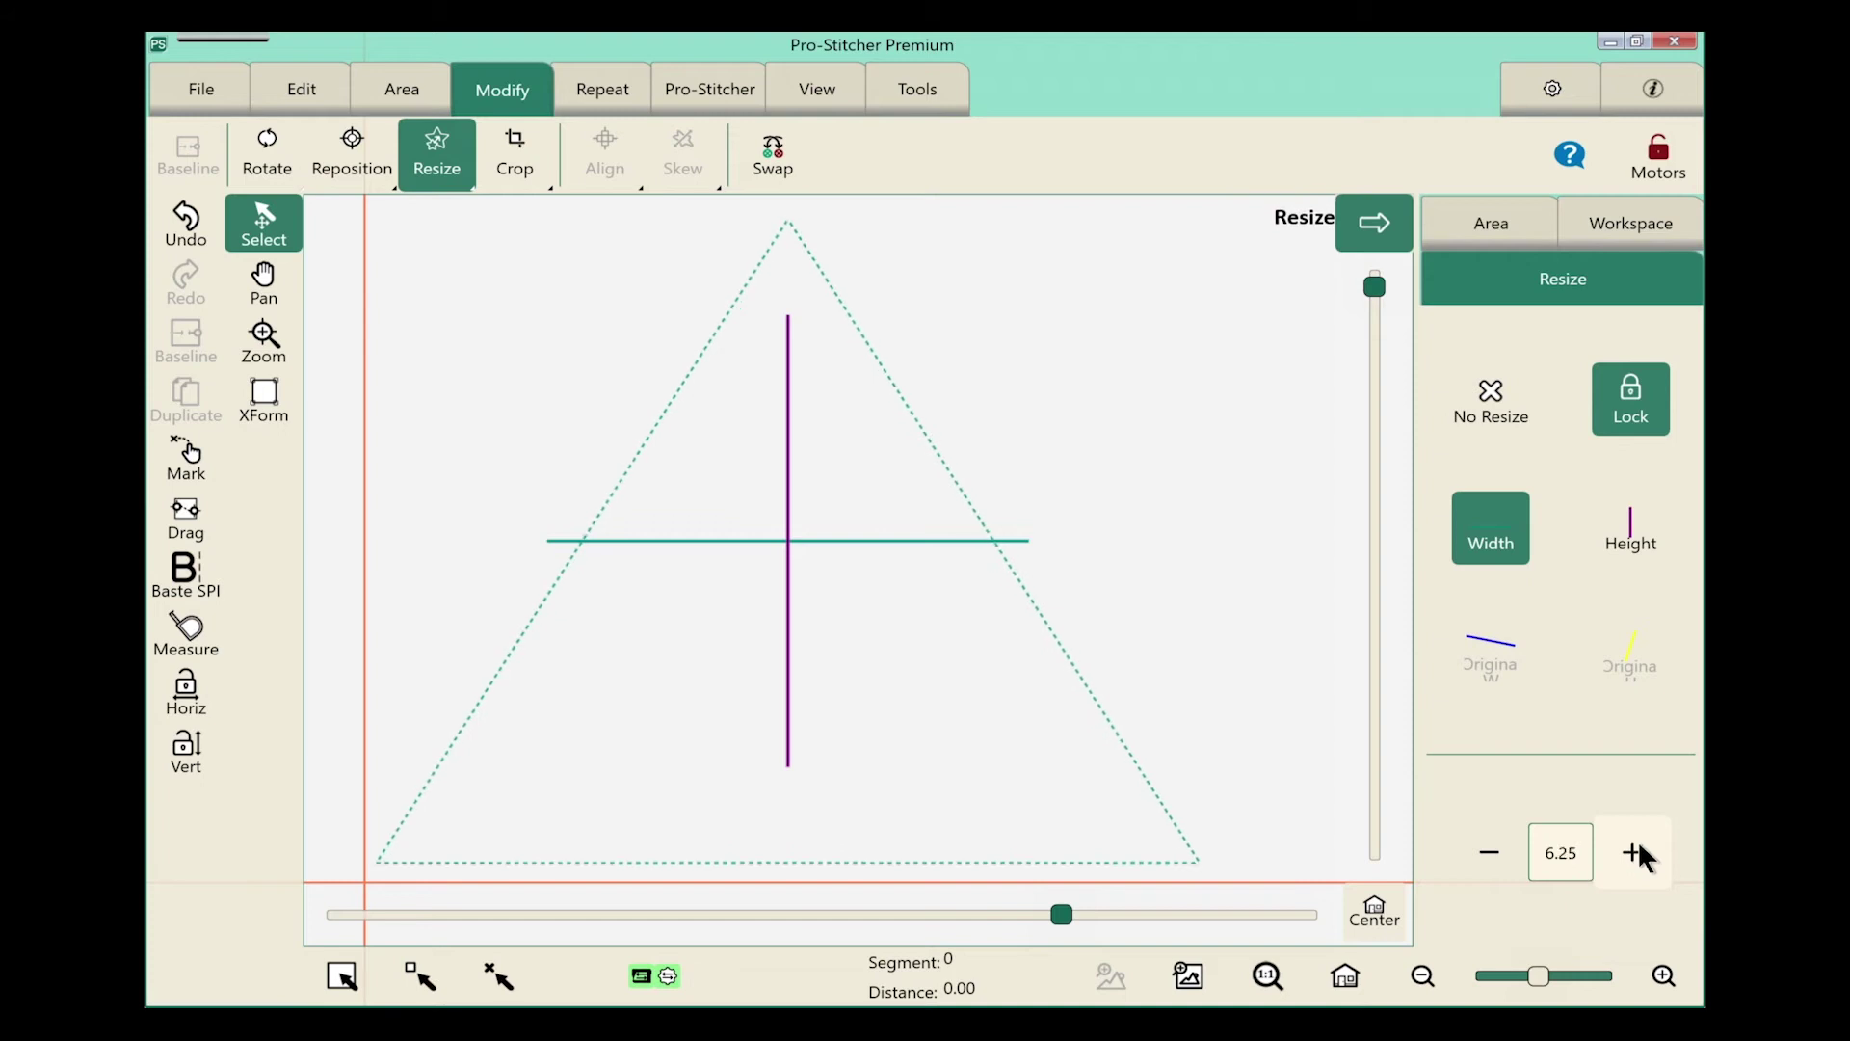
pyautogui.click(1638, 848)
pyautogui.click(1639, 848)
pyautogui.click(1638, 848)
pyautogui.click(1638, 848)
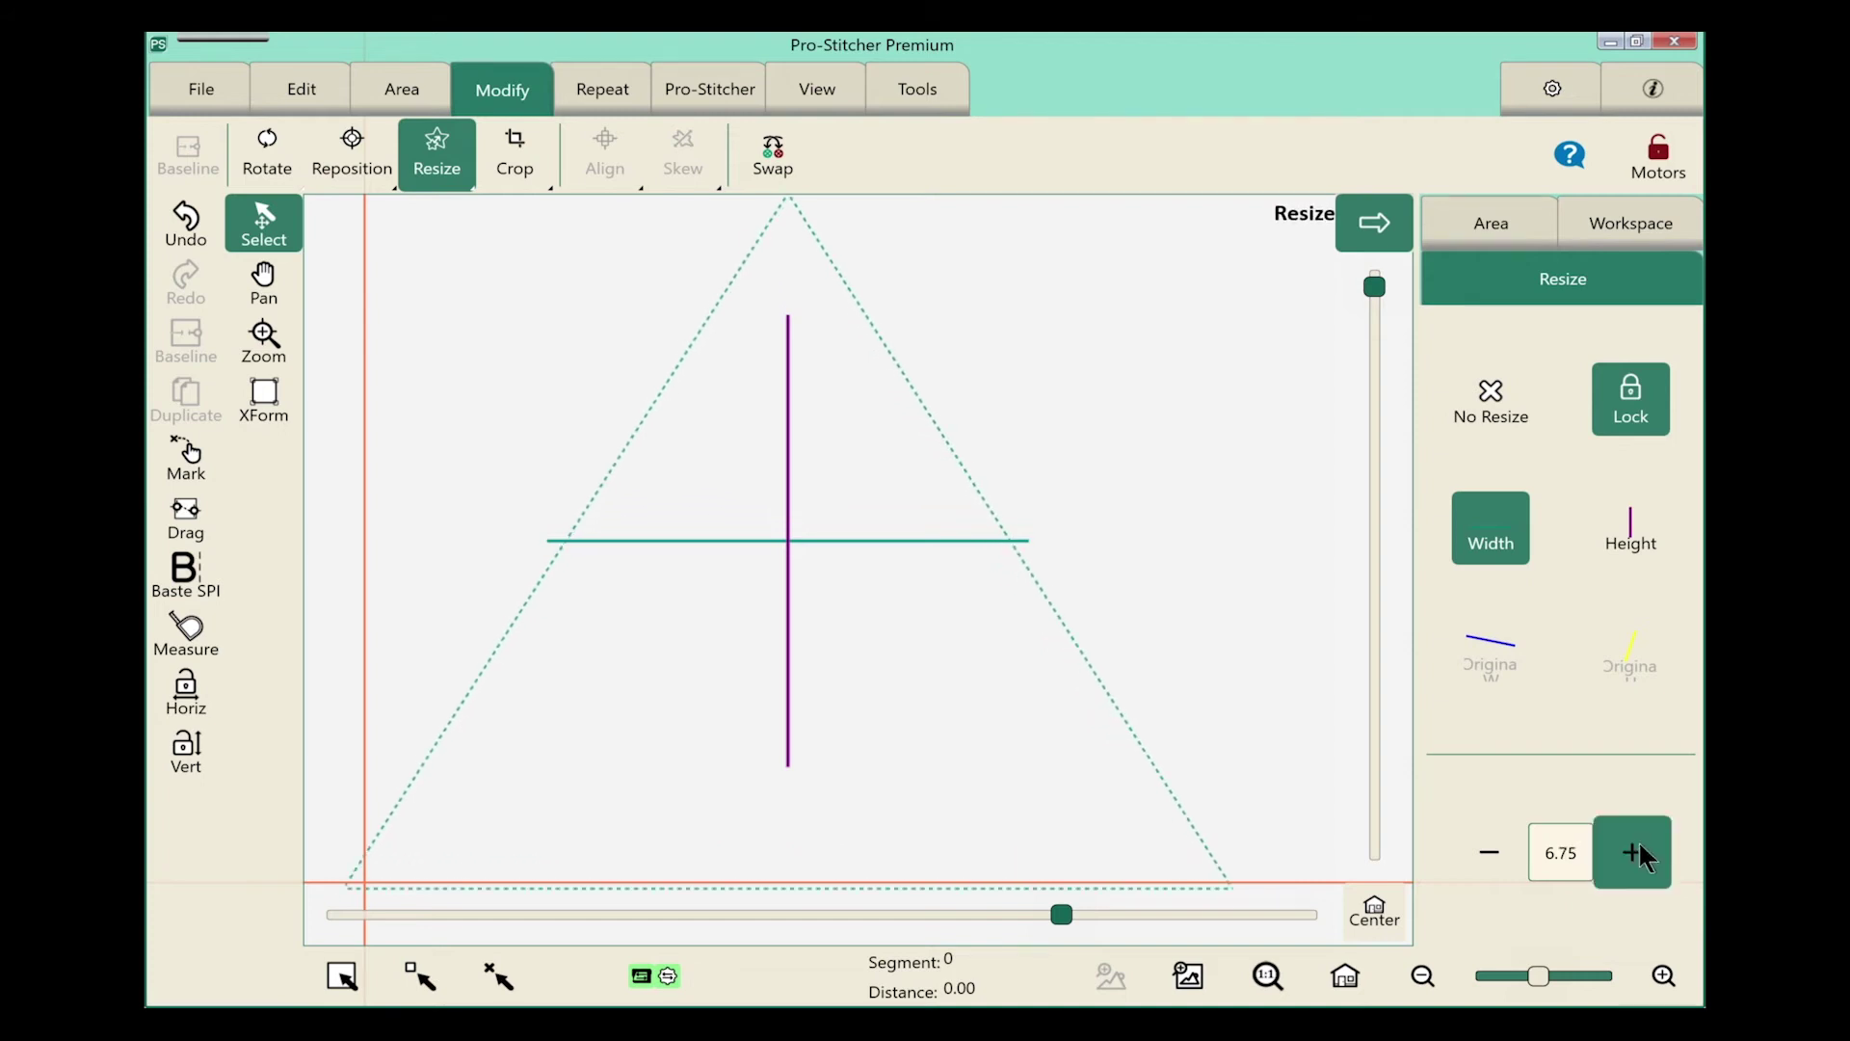
pyautogui.click(1638, 848)
pyautogui.click(1638, 848)
pyautogui.click(1639, 848)
pyautogui.click(1638, 848)
pyautogui.click(1638, 848)
pyautogui.click(1638, 848)
pyautogui.click(1639, 848)
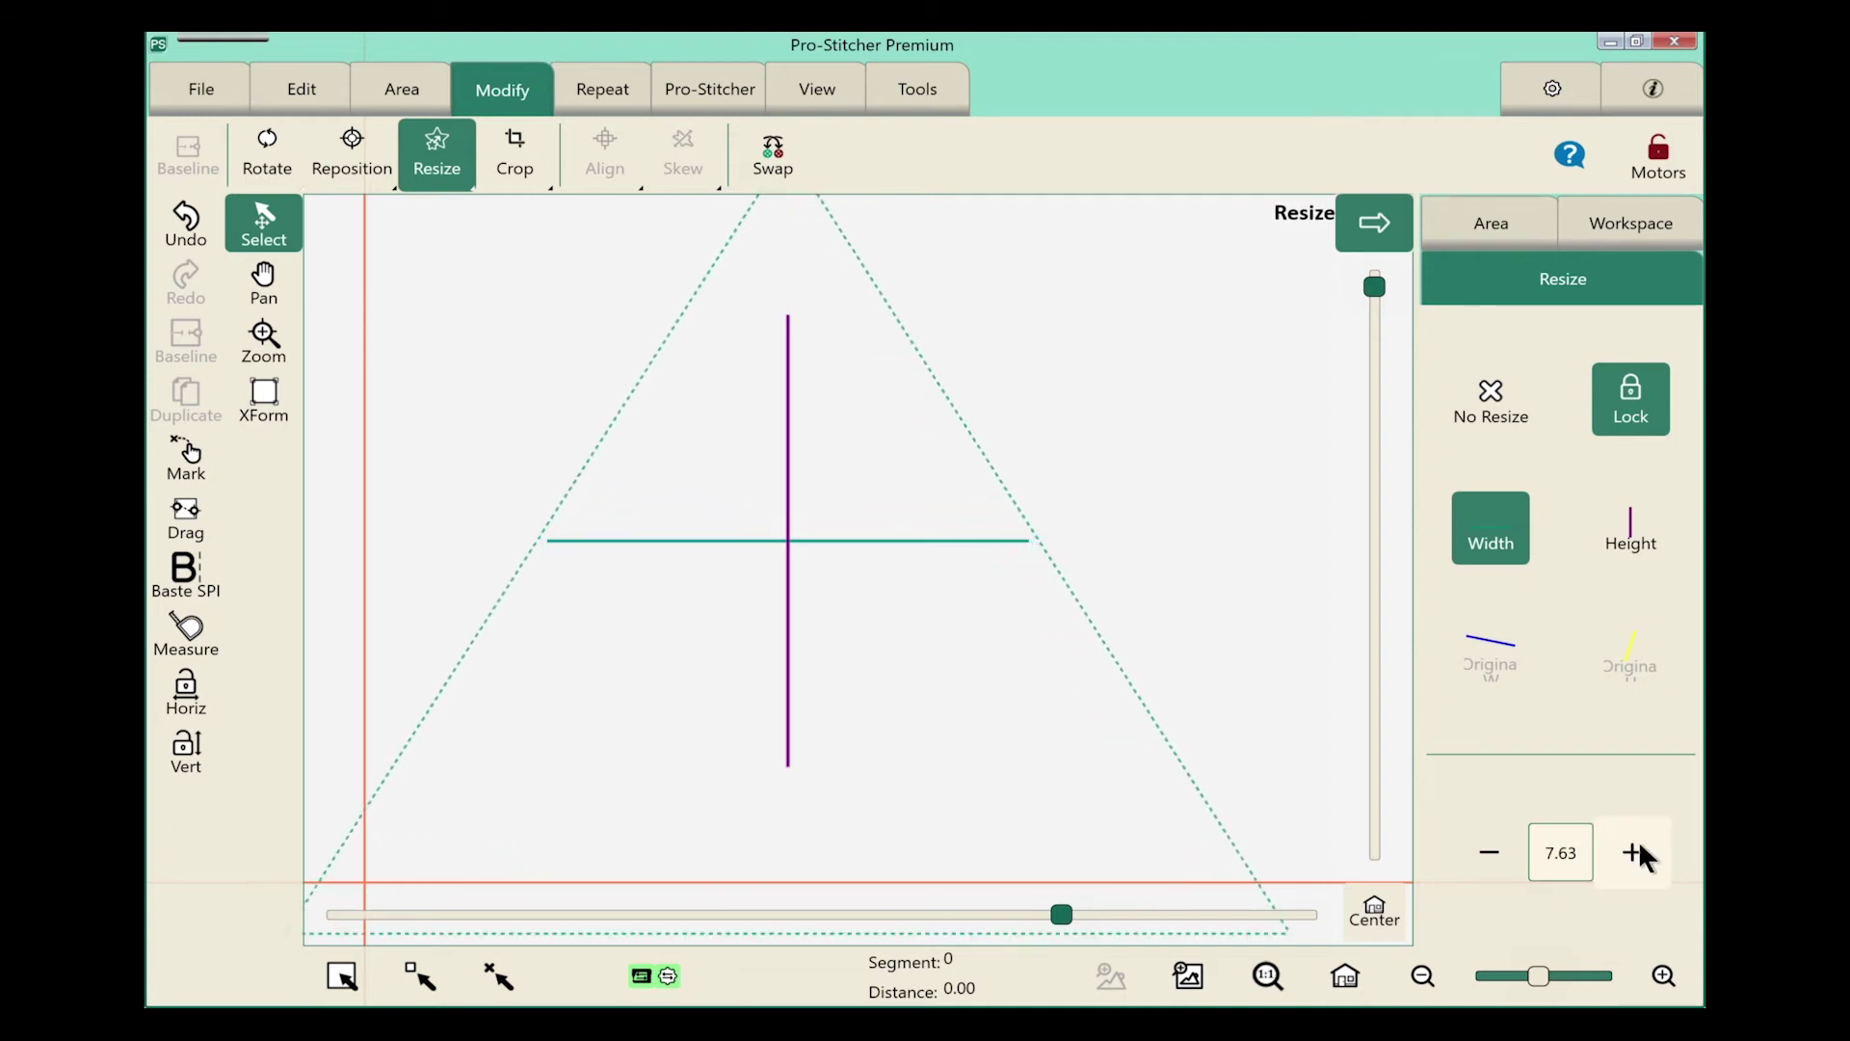
pyautogui.click(1638, 848)
pyautogui.click(1638, 848)
pyautogui.click(1638, 848)
pyautogui.click(1638, 848)
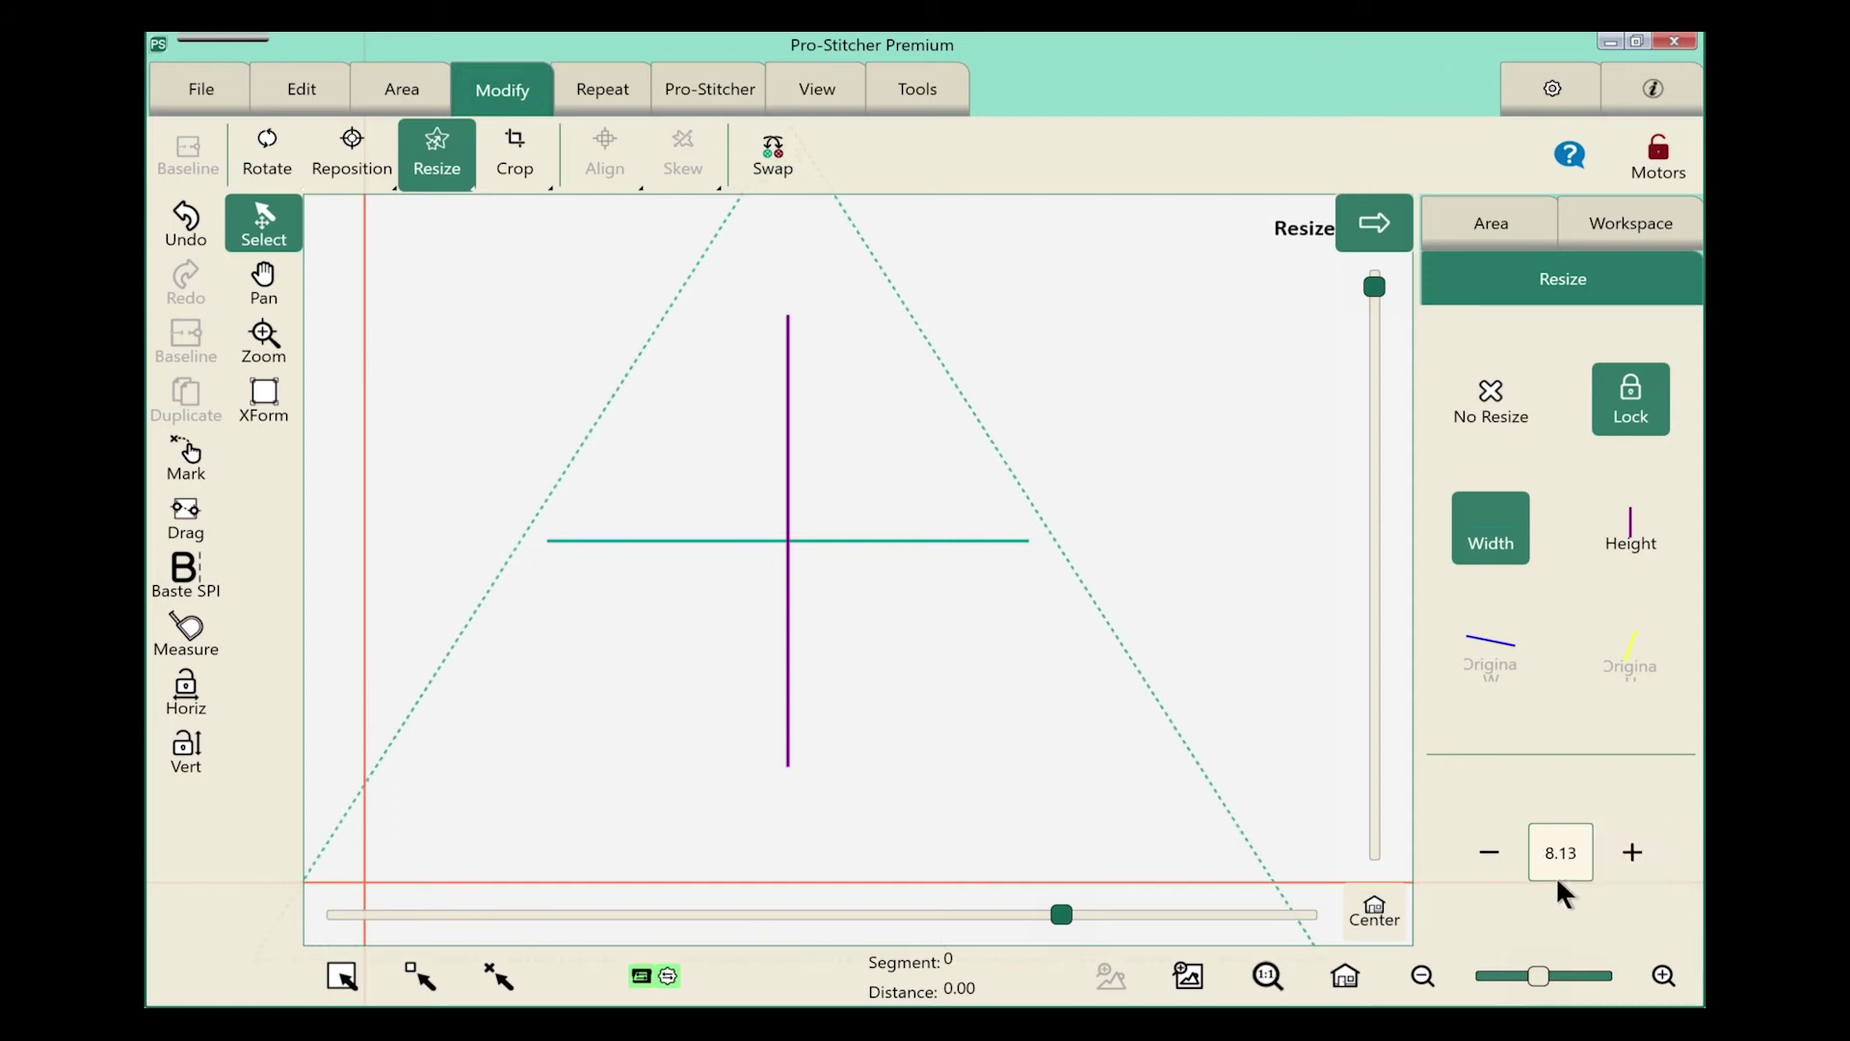
pyautogui.click(1493, 854)
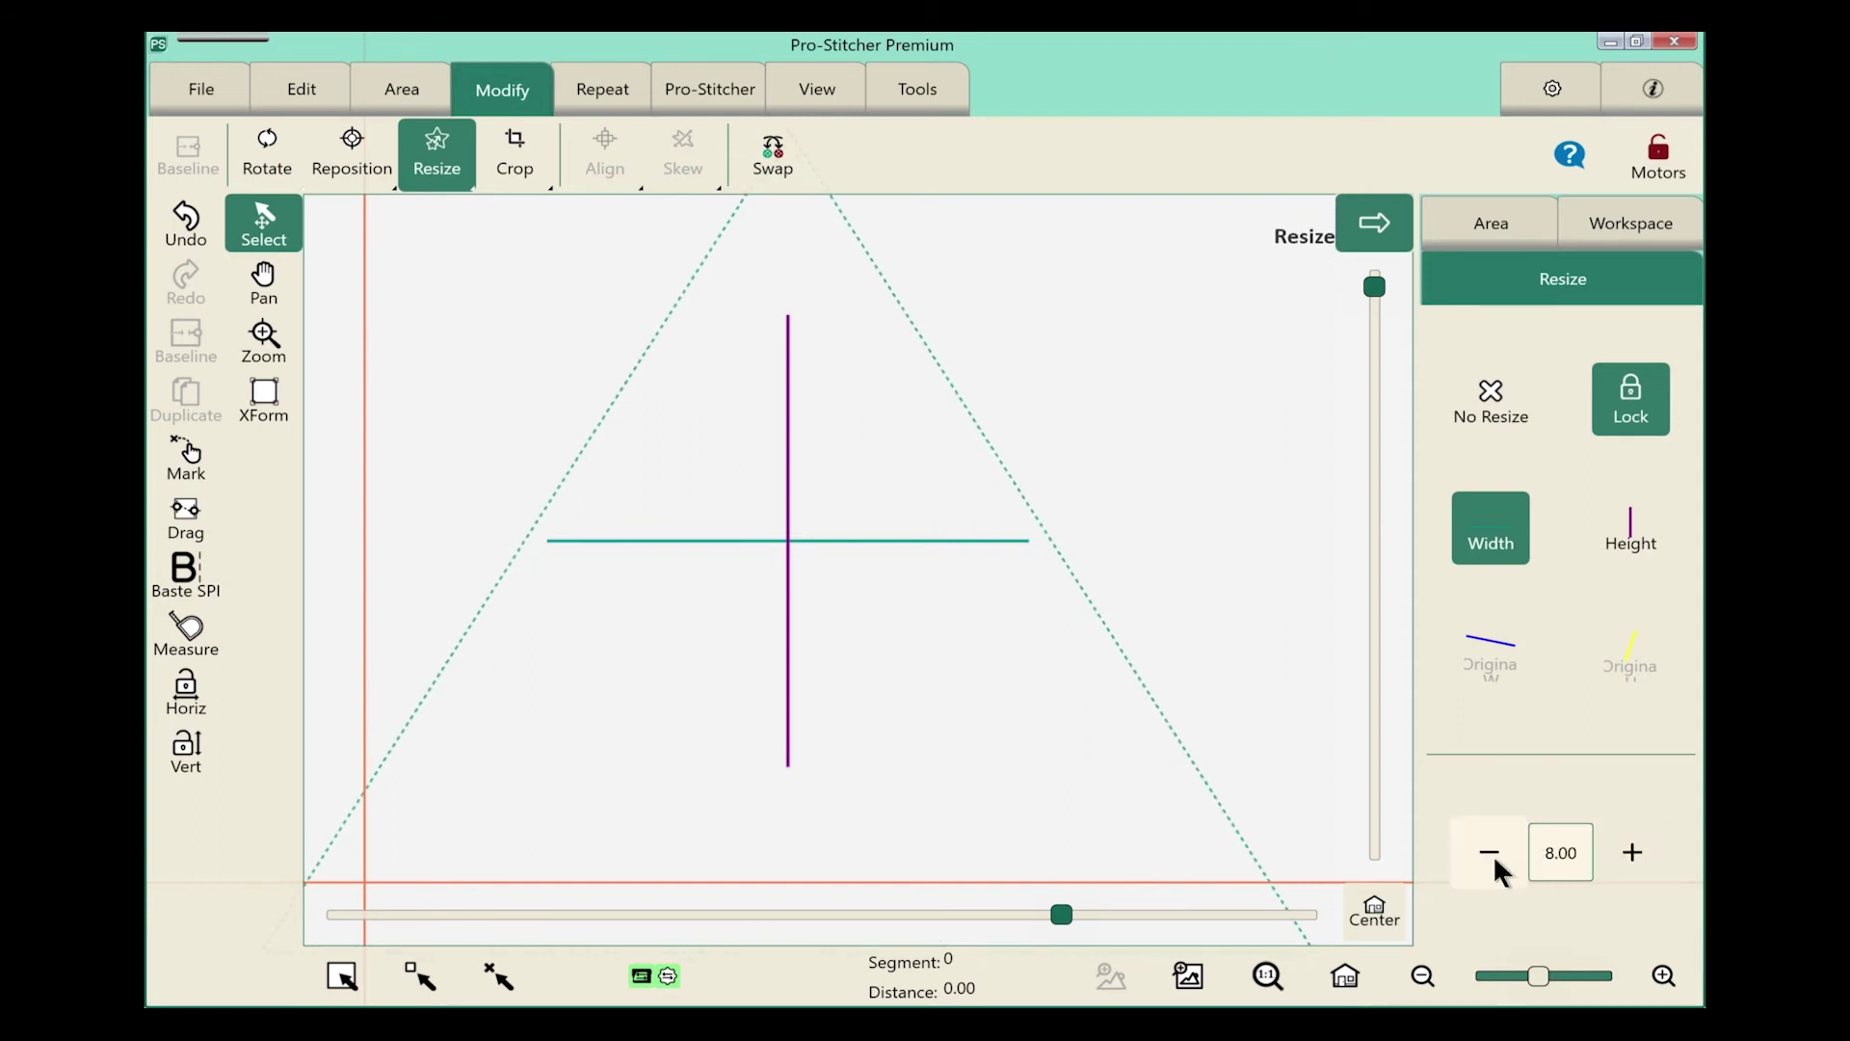
pyautogui.click(1351, 973)
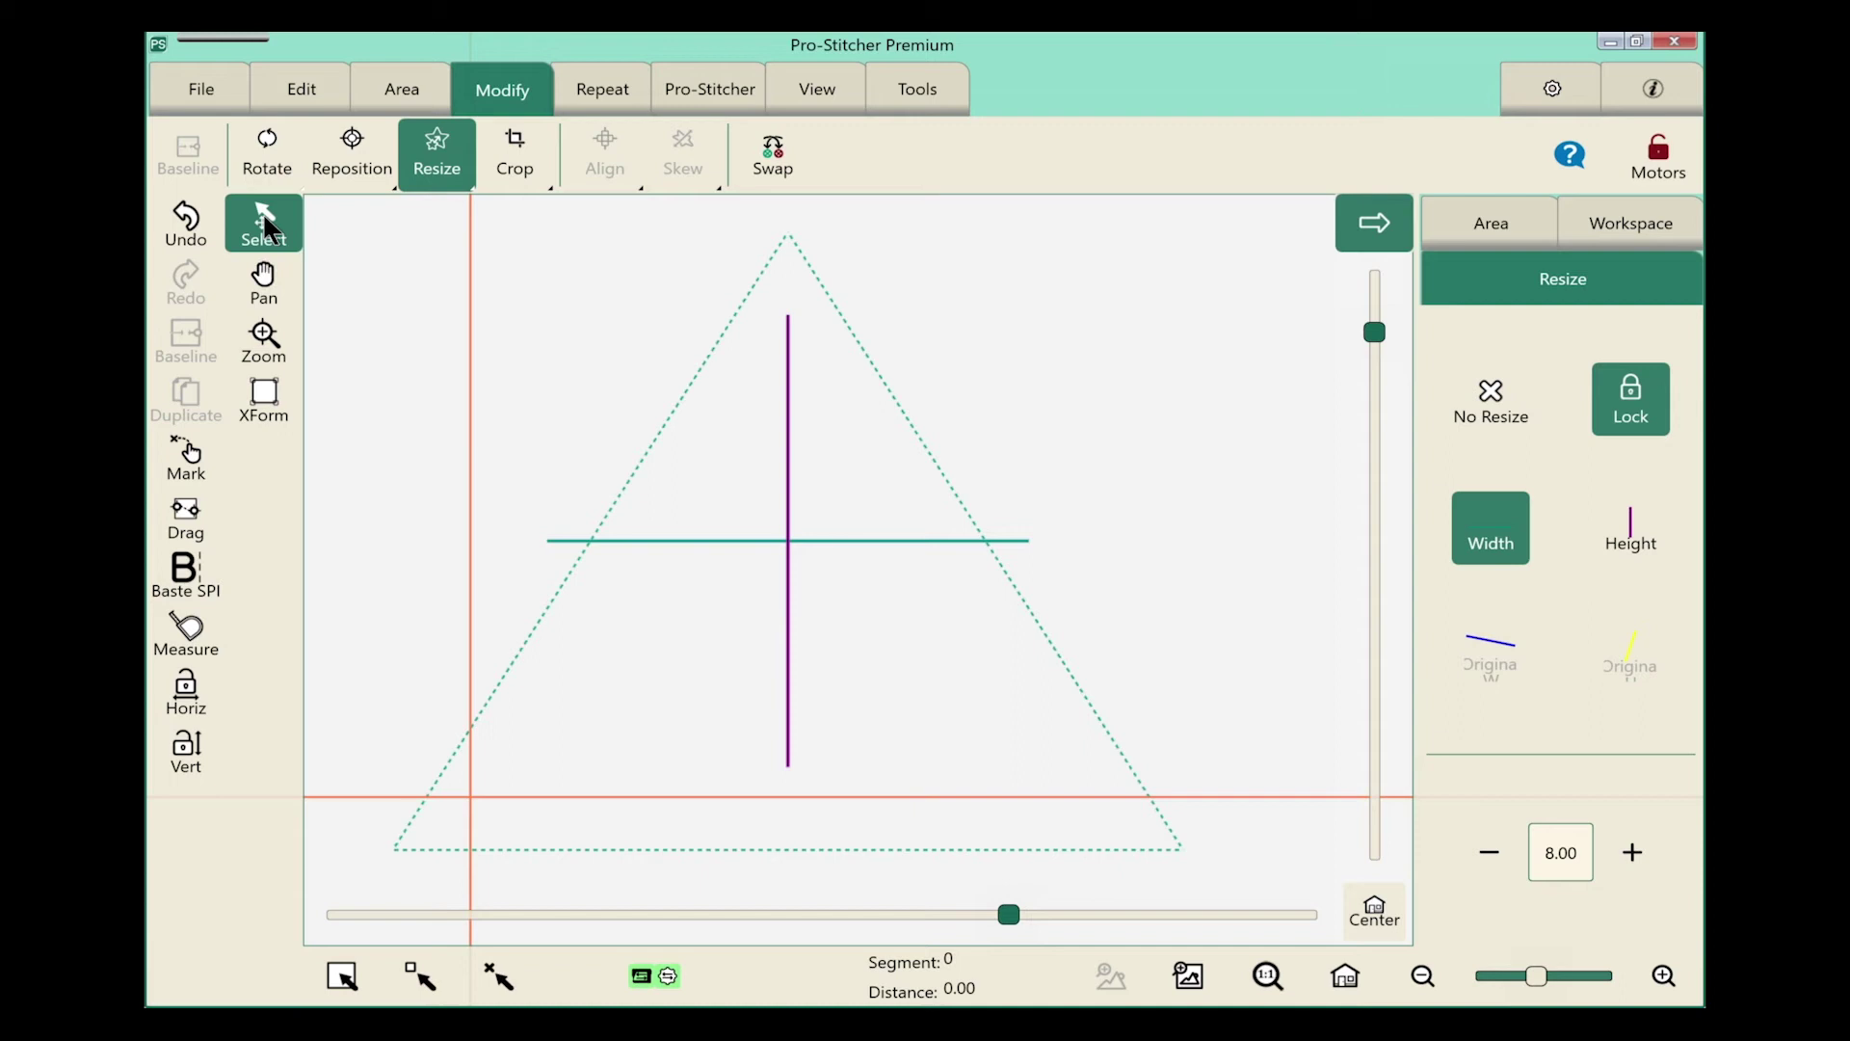
# Step: Exit Resize, deselect the triangle, and open the Save Area dialog in C:\Areas\
pyautogui.click(563, 335)
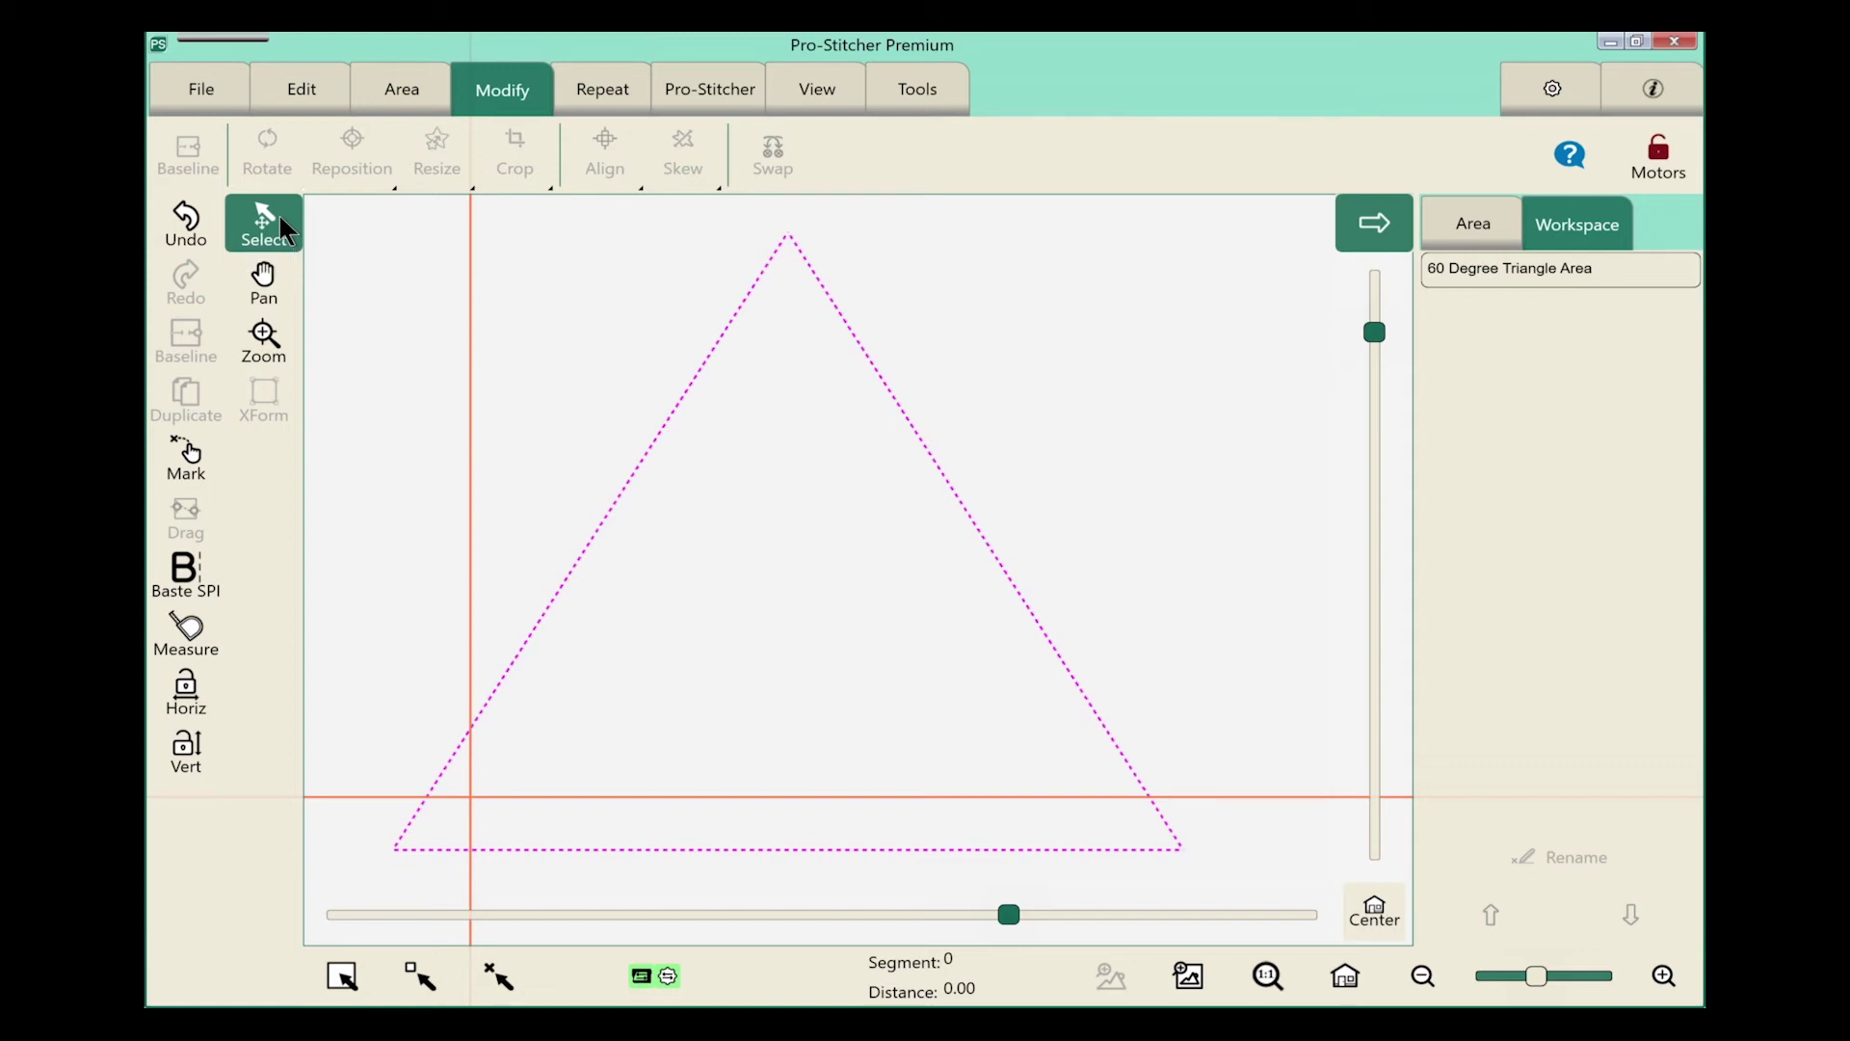
pyautogui.click(214, 91)
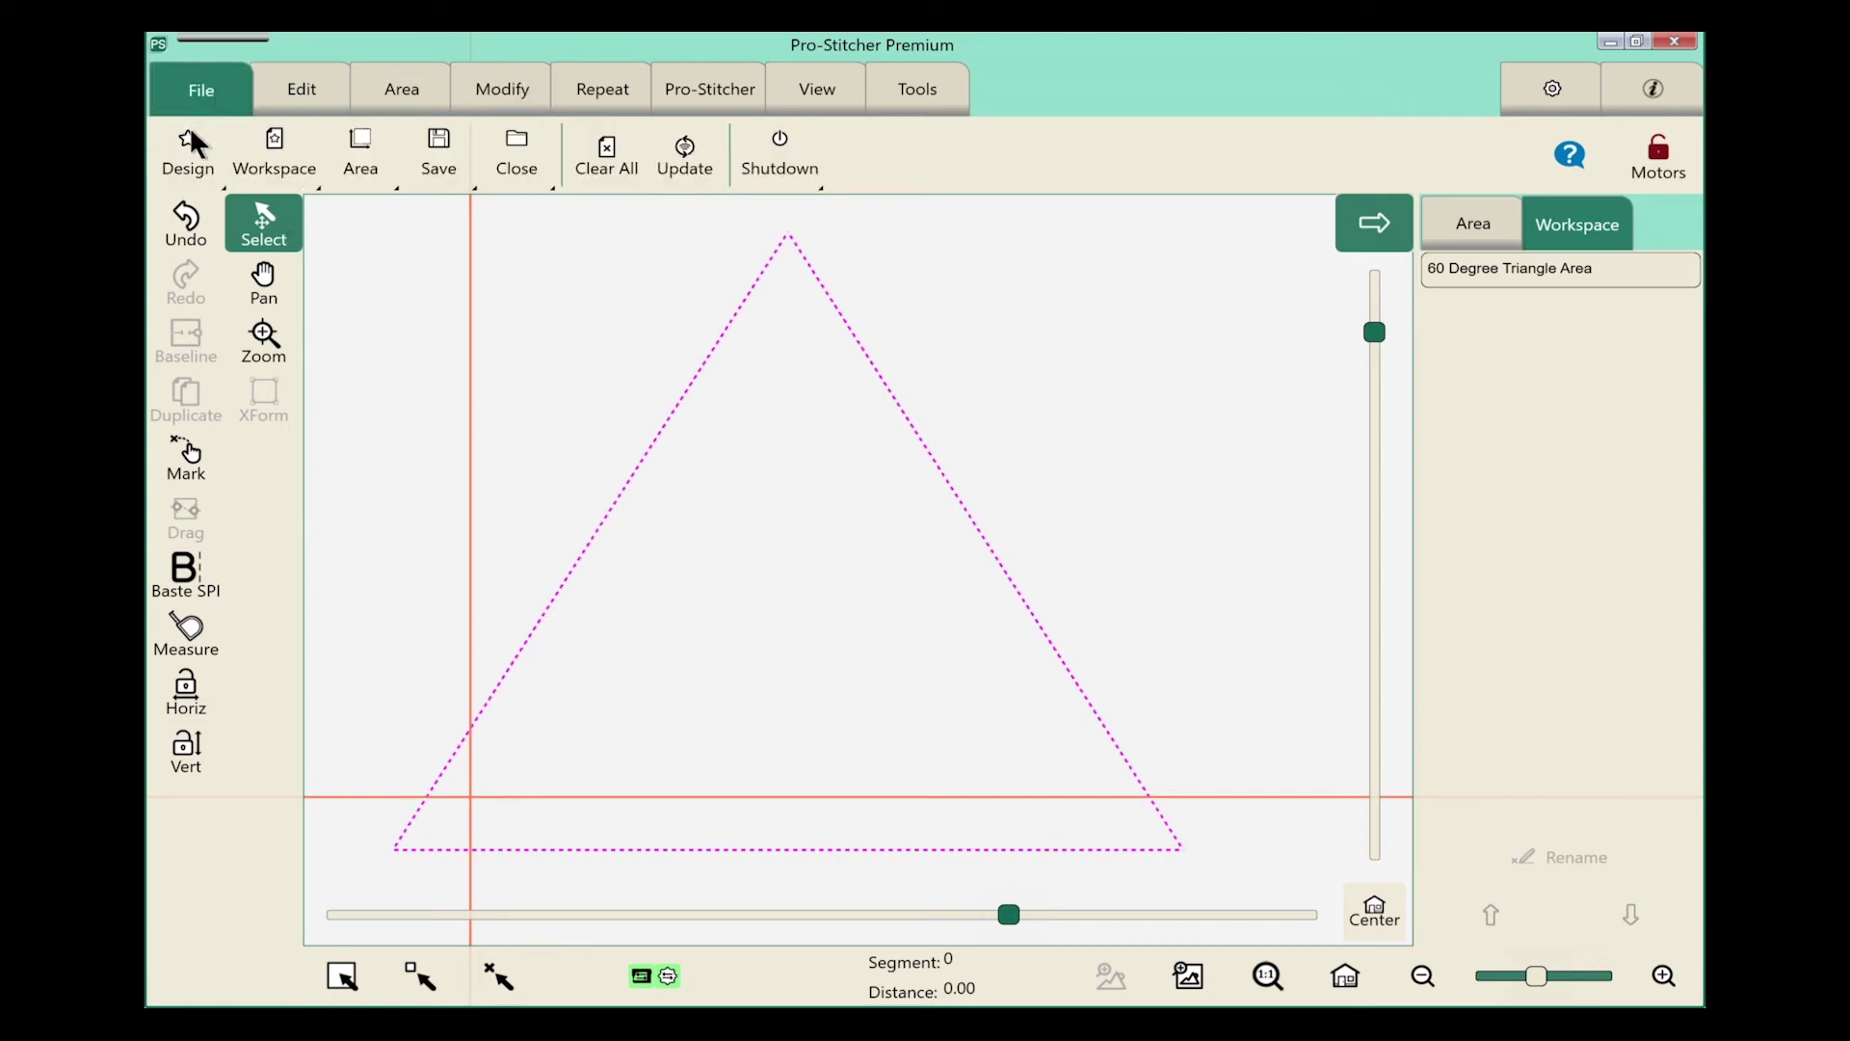
pyautogui.click(438, 159)
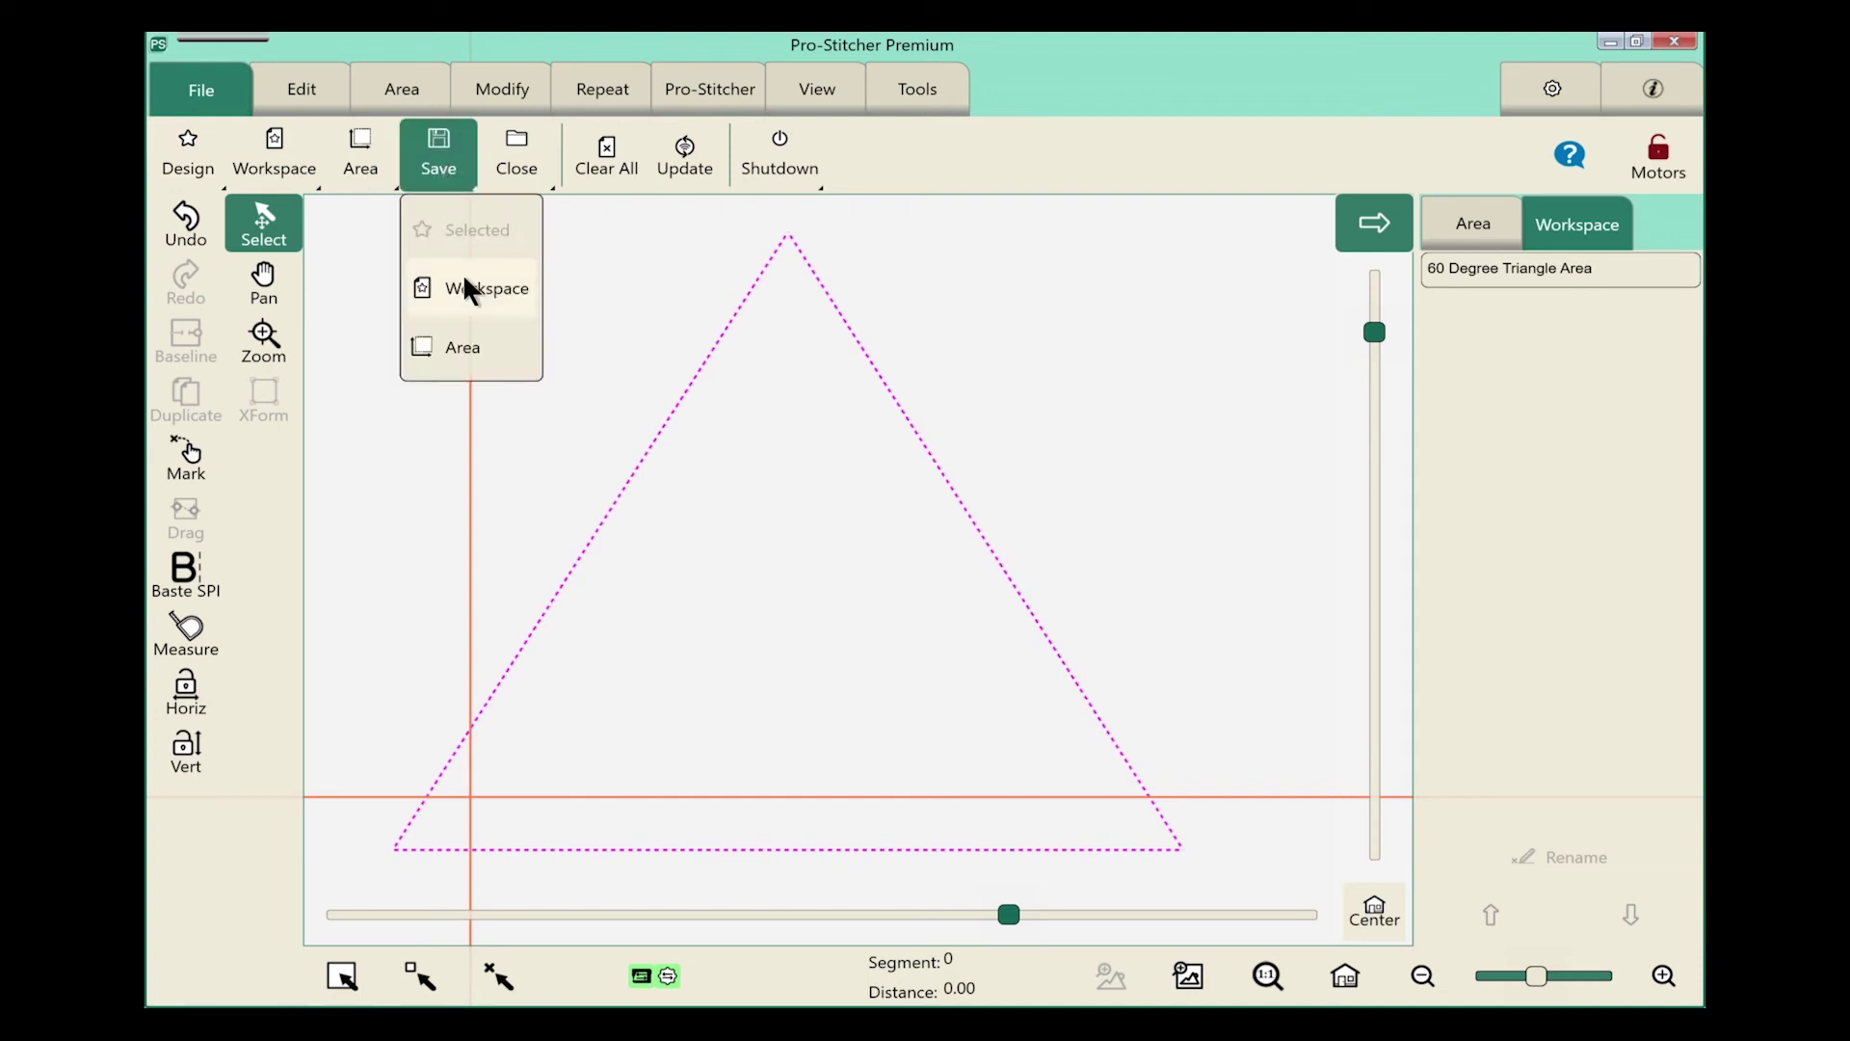
pyautogui.click(470, 347)
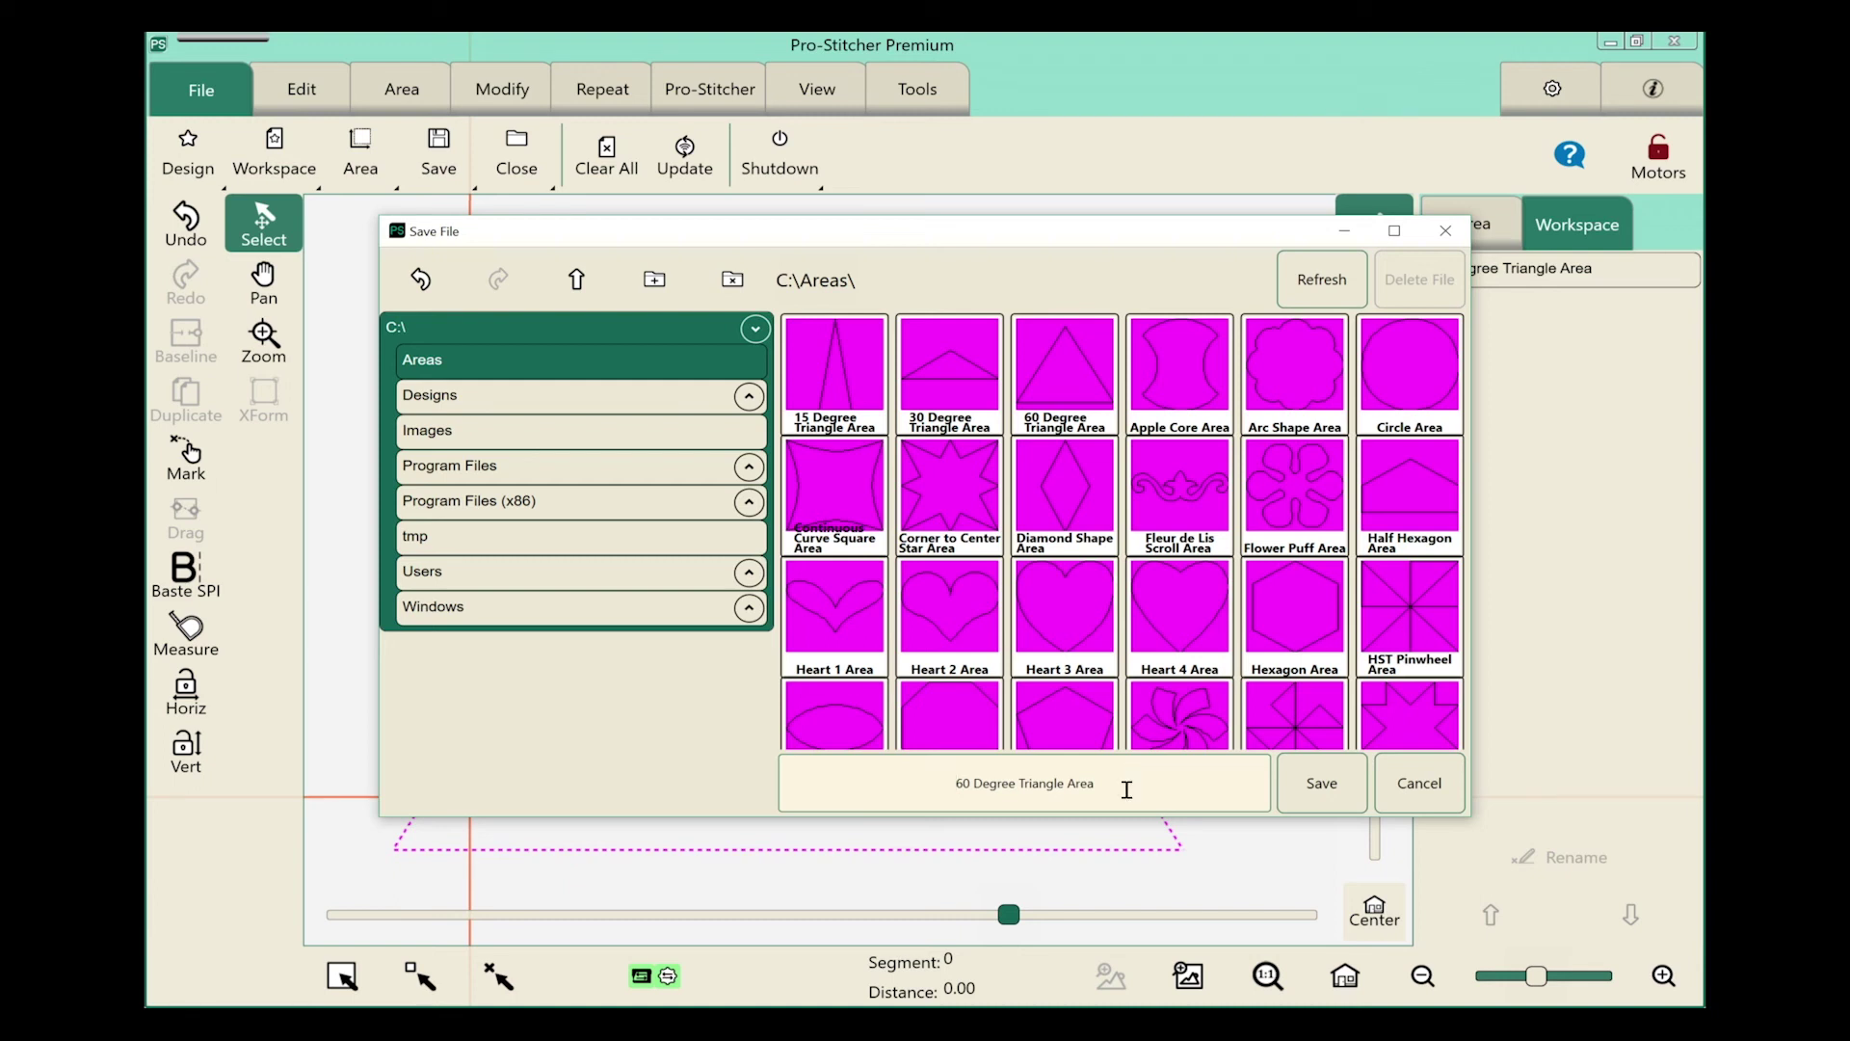
# Step: Replace the file name with 'triangle1' on the on-screen keyboard and save the area
pyautogui.click(1127, 789)
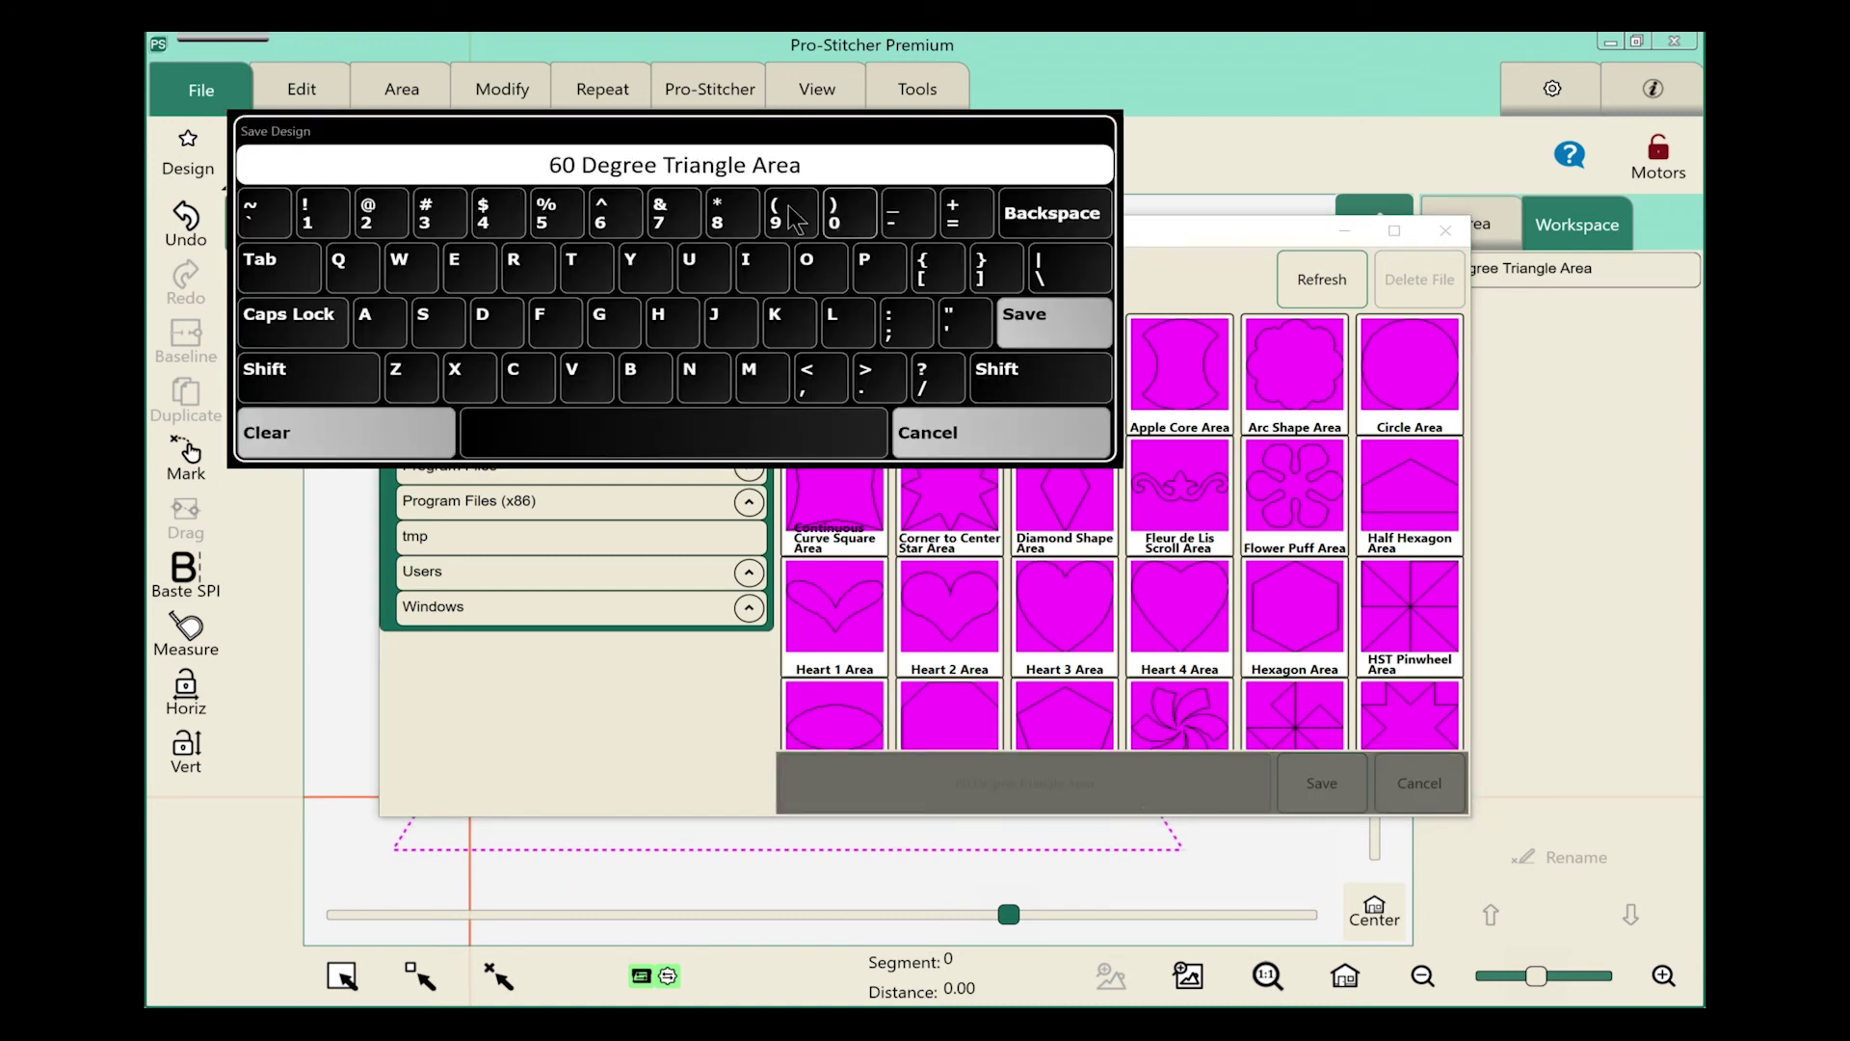
pyautogui.click(399, 420)
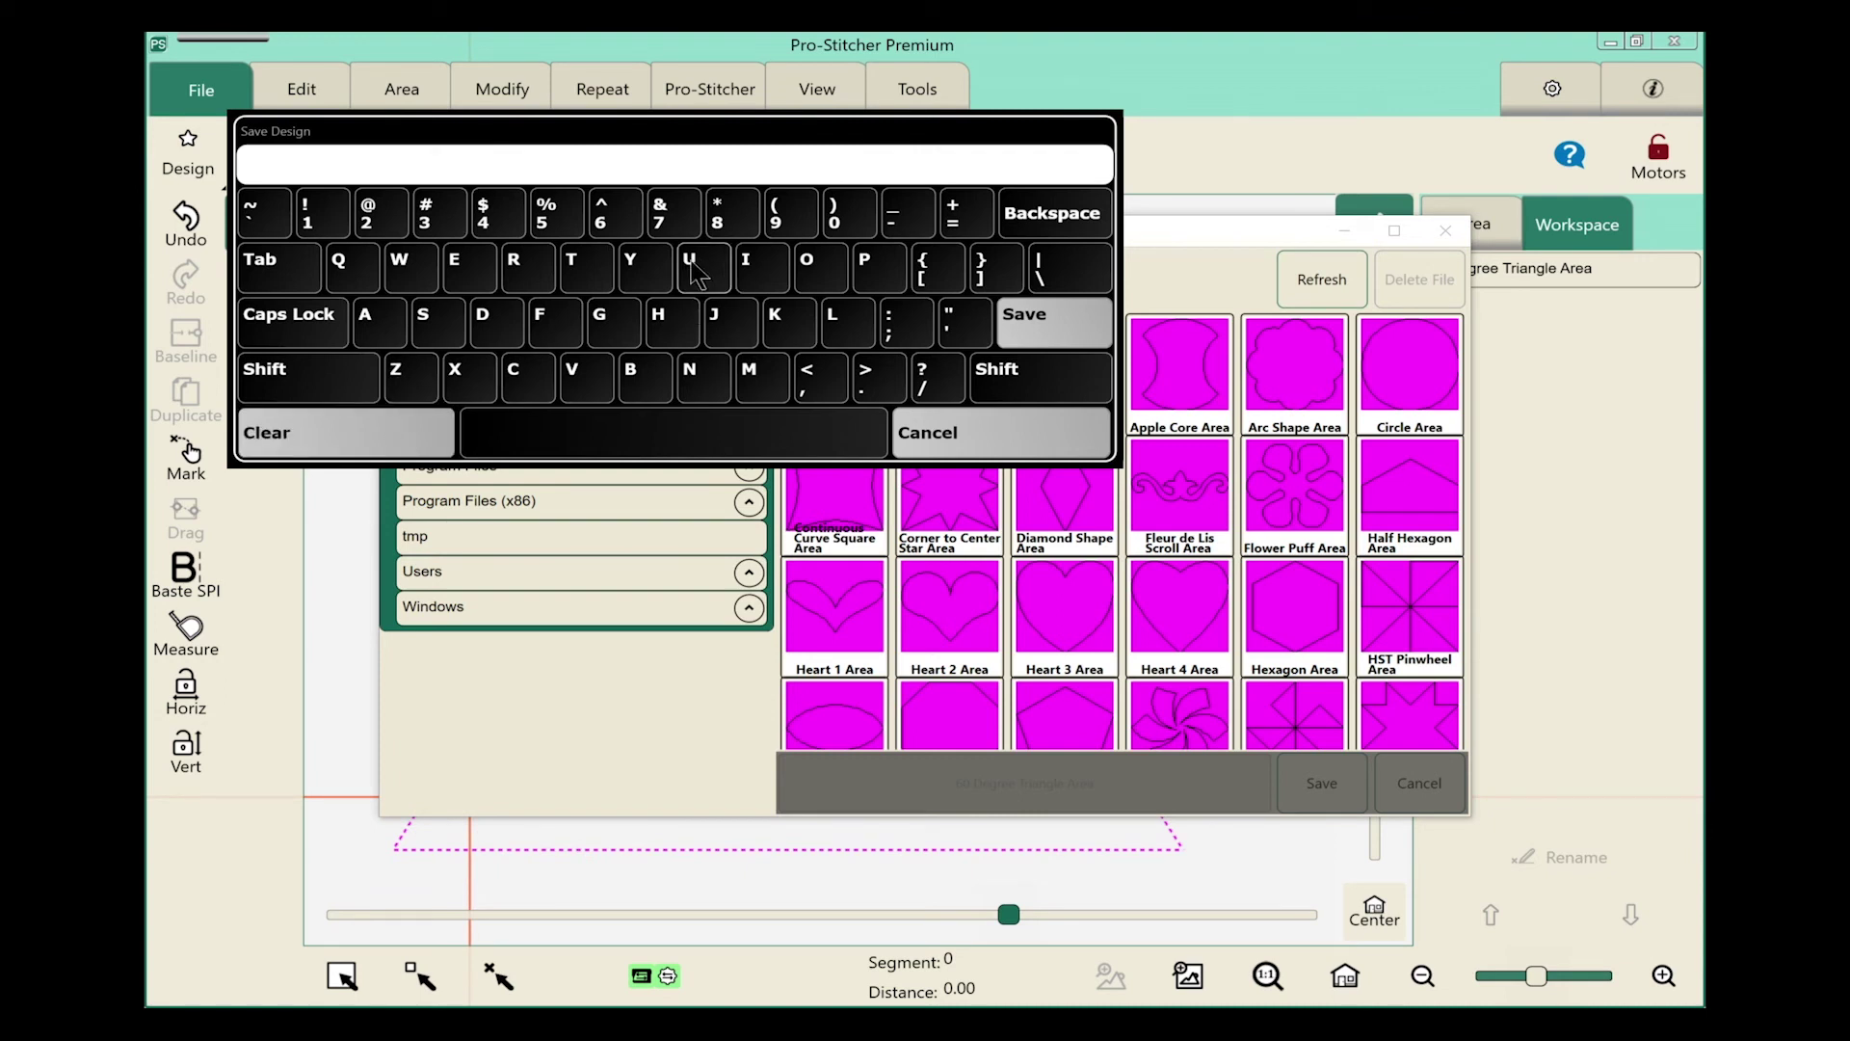
pyautogui.click(585, 271)
pyautogui.click(540, 273)
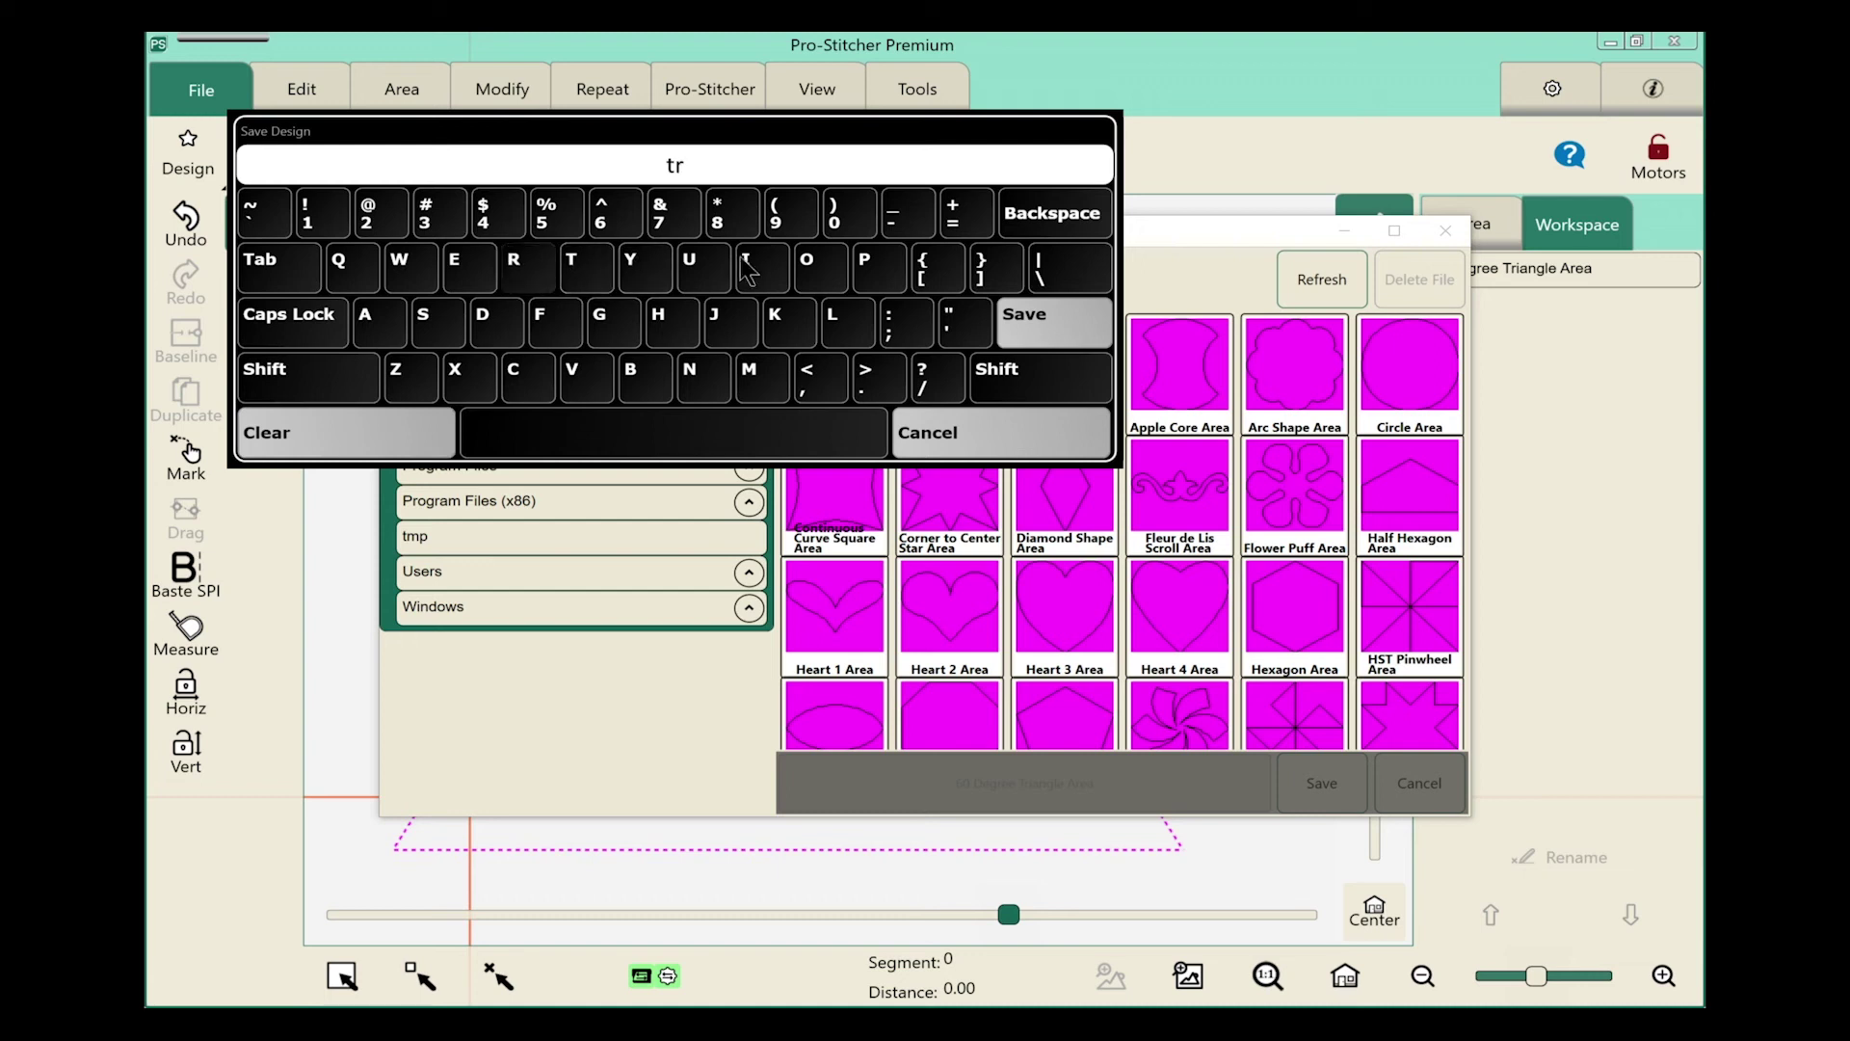
pyautogui.click(756, 266)
pyautogui.click(376, 322)
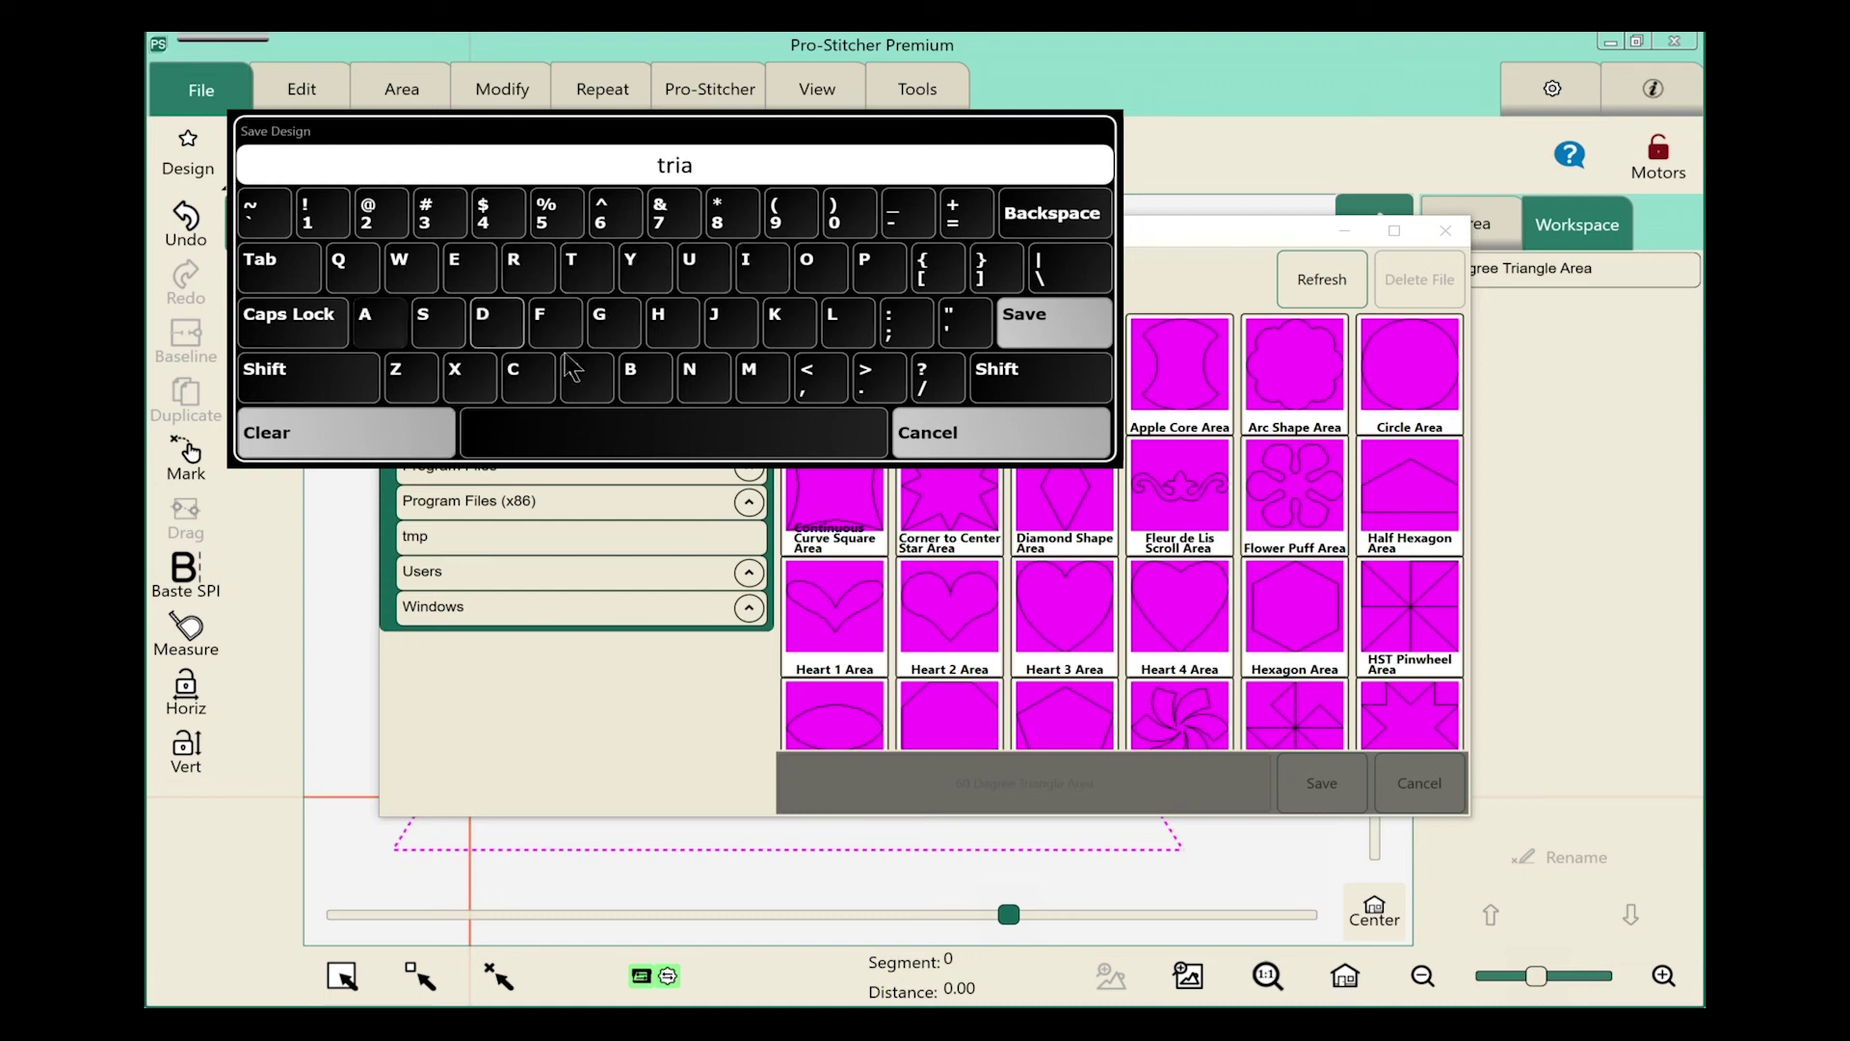
pyautogui.click(690, 376)
pyautogui.click(612, 322)
pyautogui.click(856, 321)
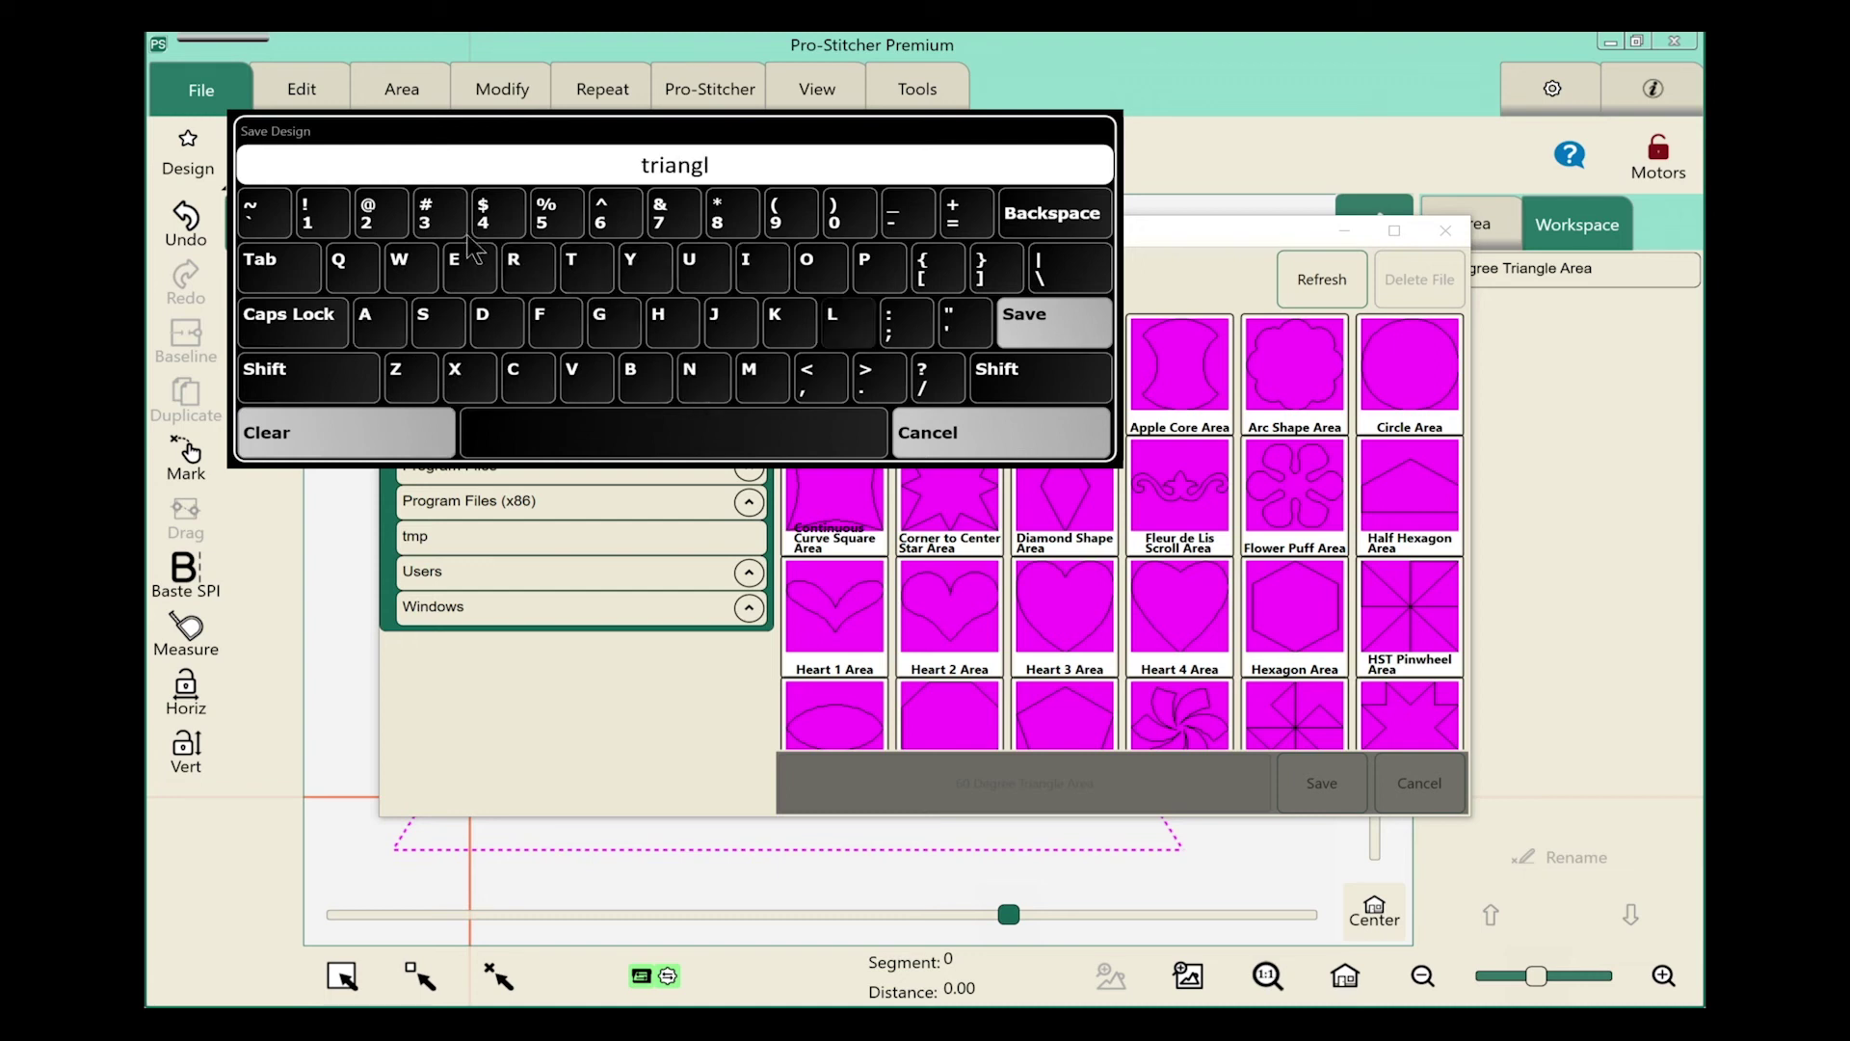
pyautogui.click(469, 267)
pyautogui.click(312, 216)
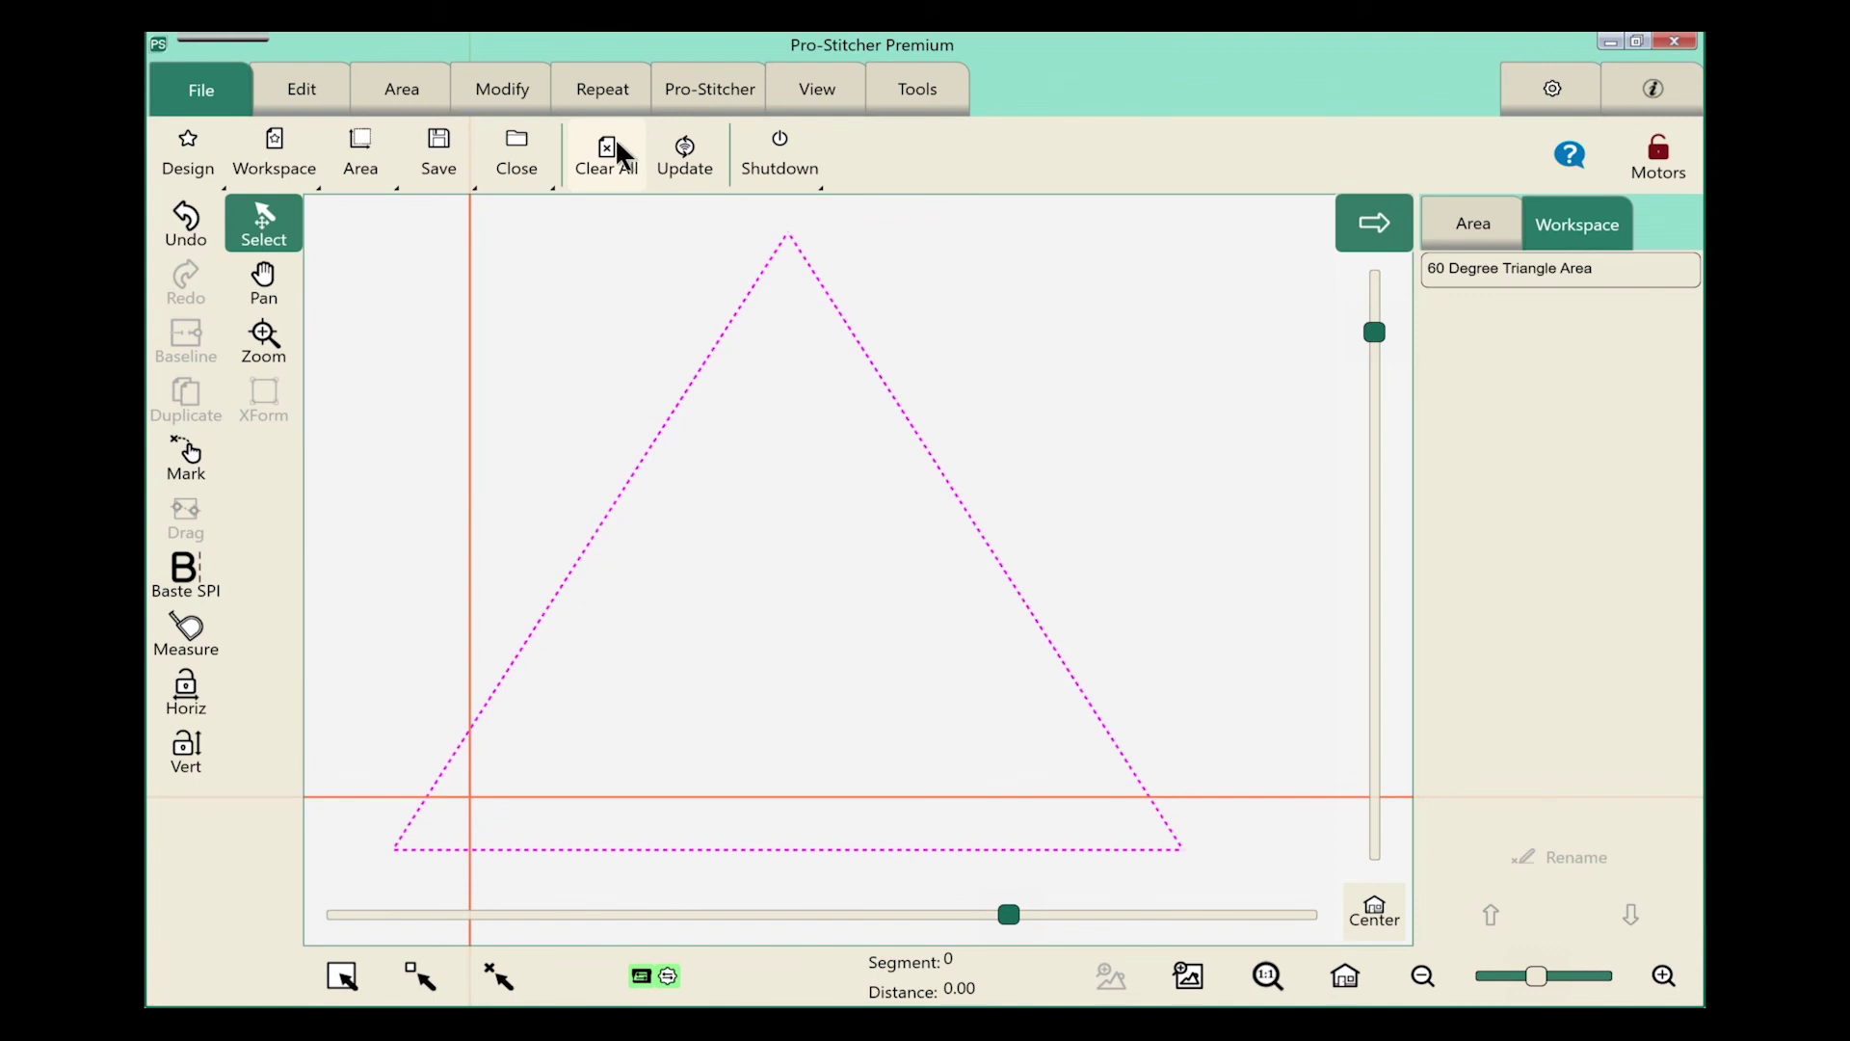
# Step: Clear the workspace and reopen triangle1 from the C:\Areas\ library
pyautogui.click(617, 147)
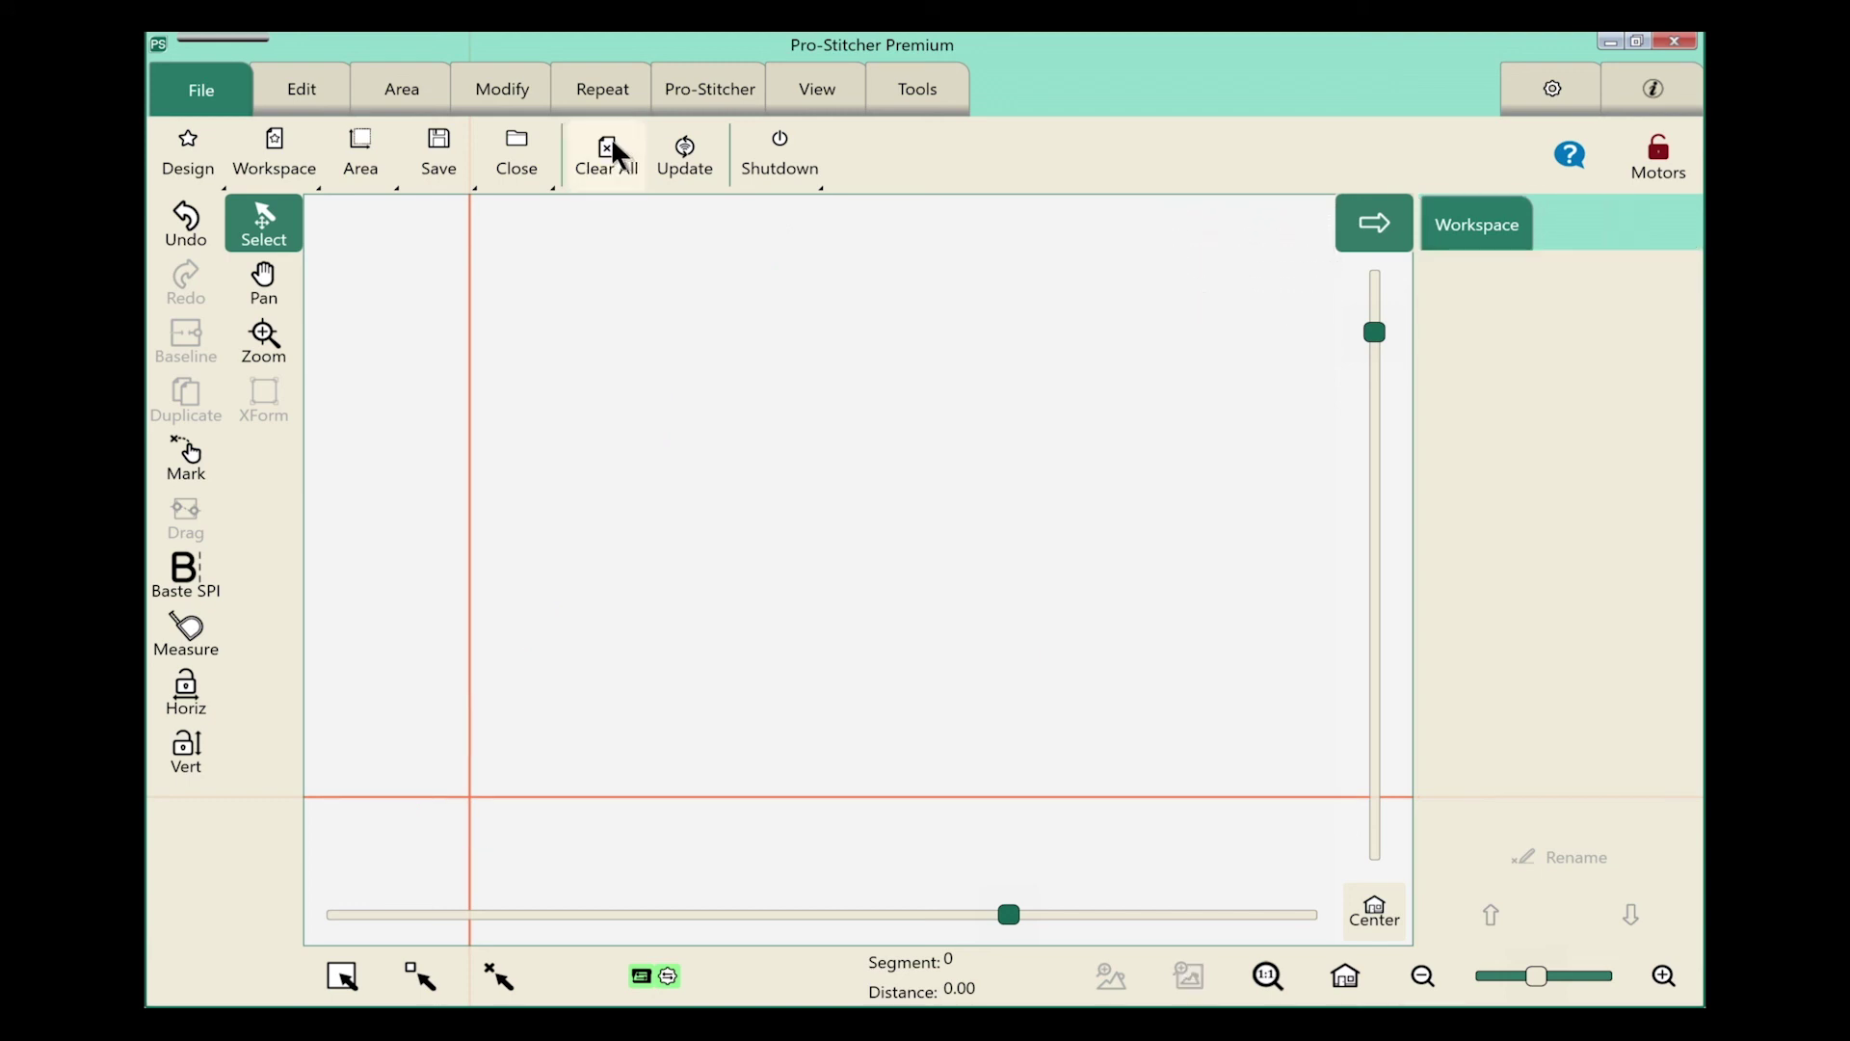
pyautogui.click(363, 164)
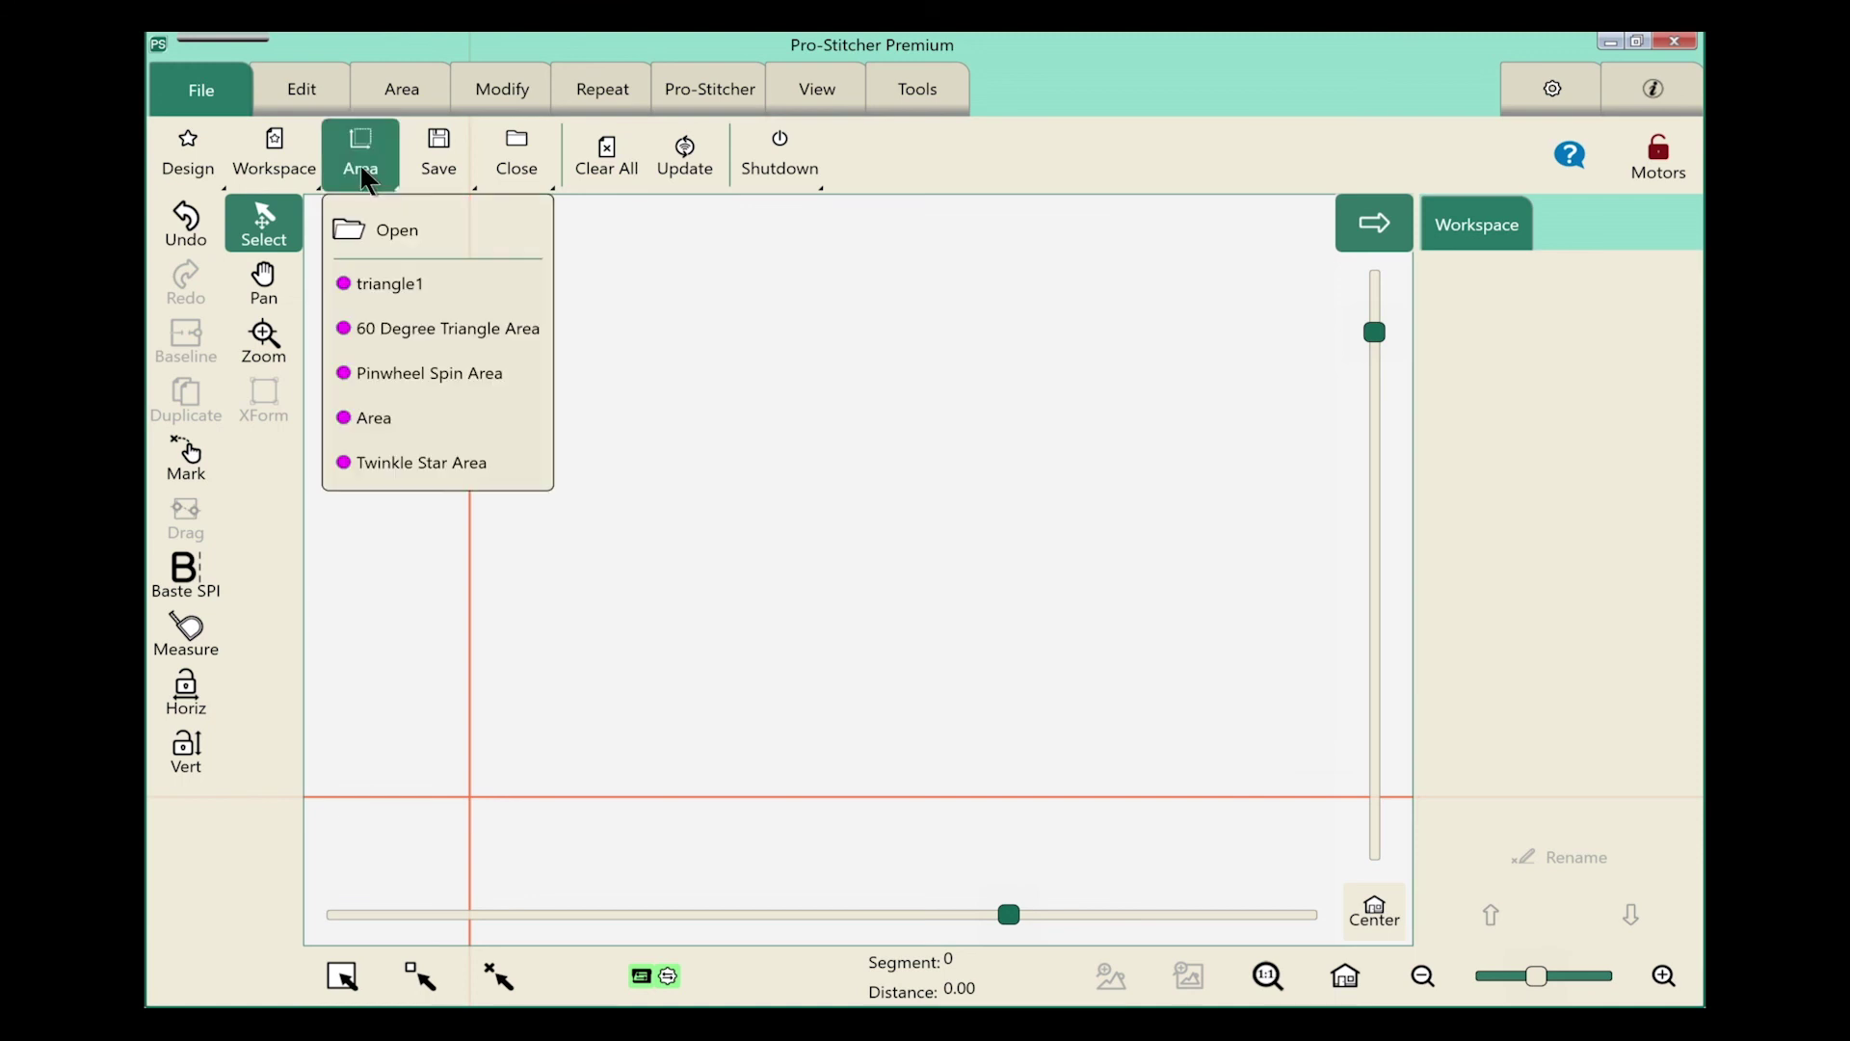
pyautogui.click(380, 224)
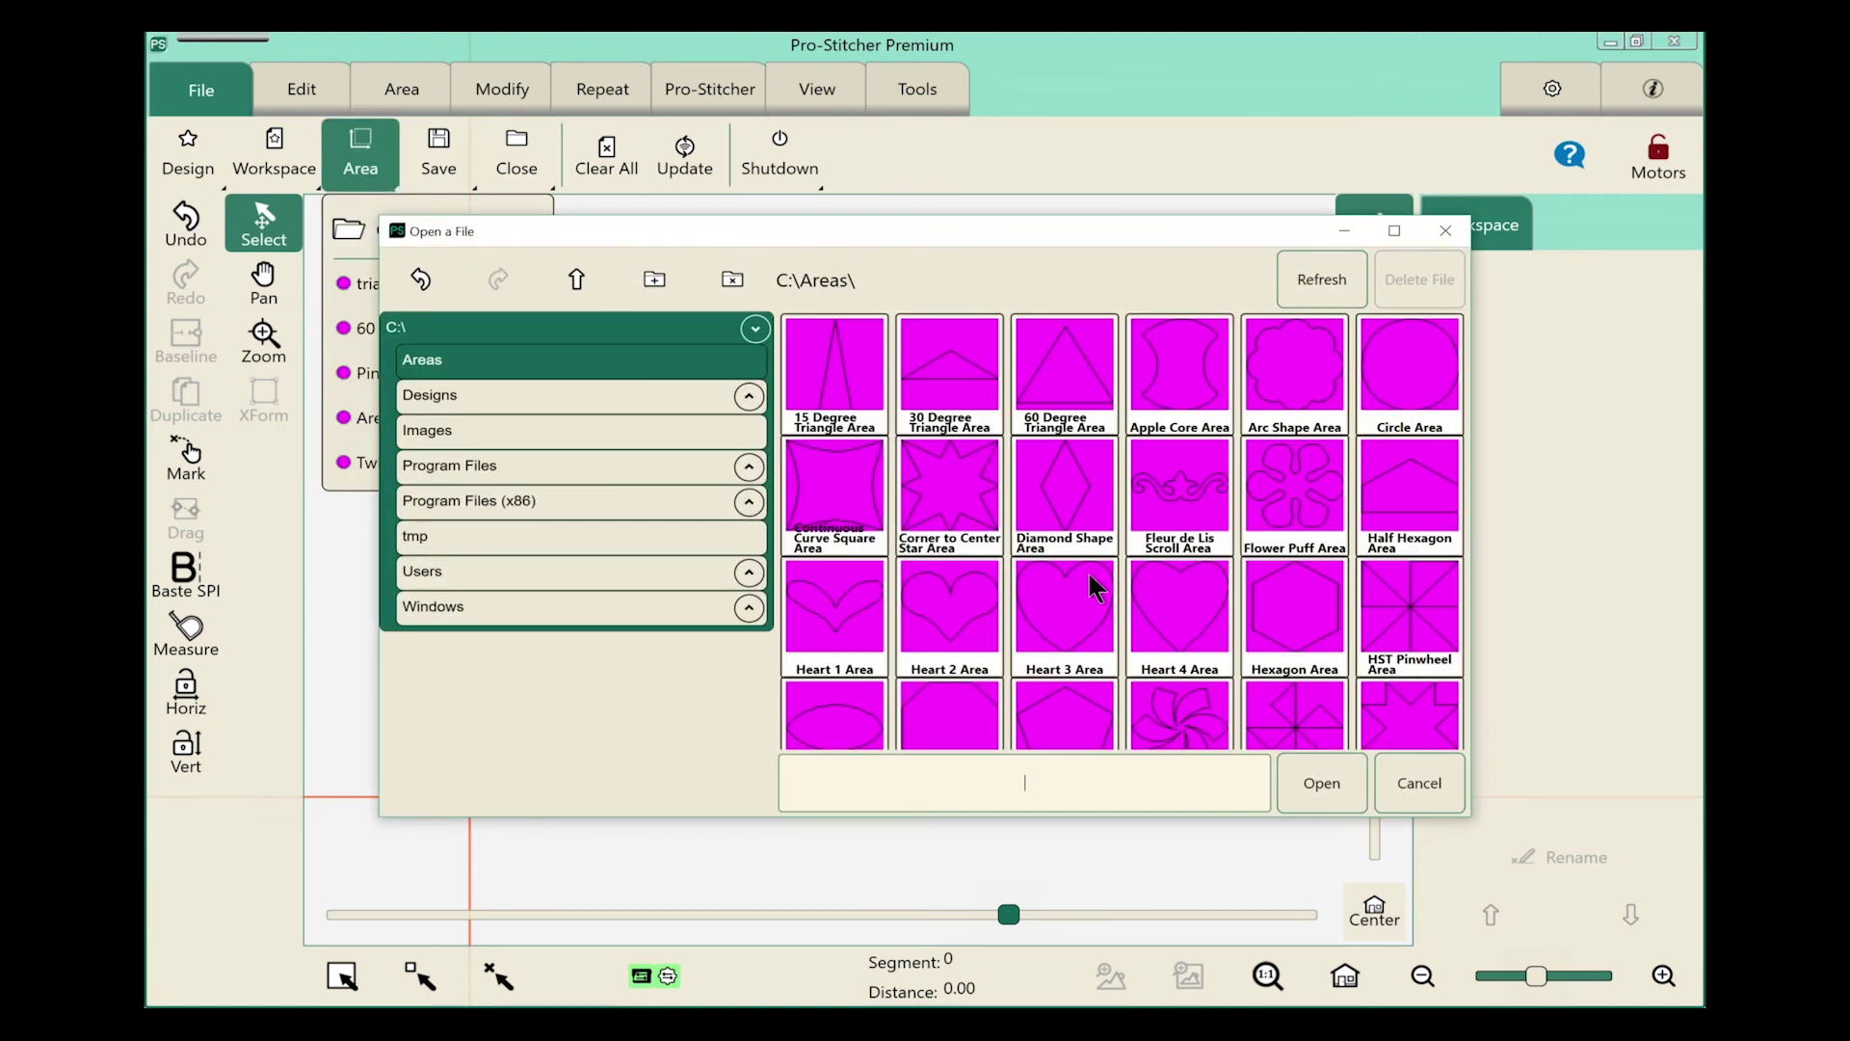
pyautogui.scroll(-4, 1089, 571)
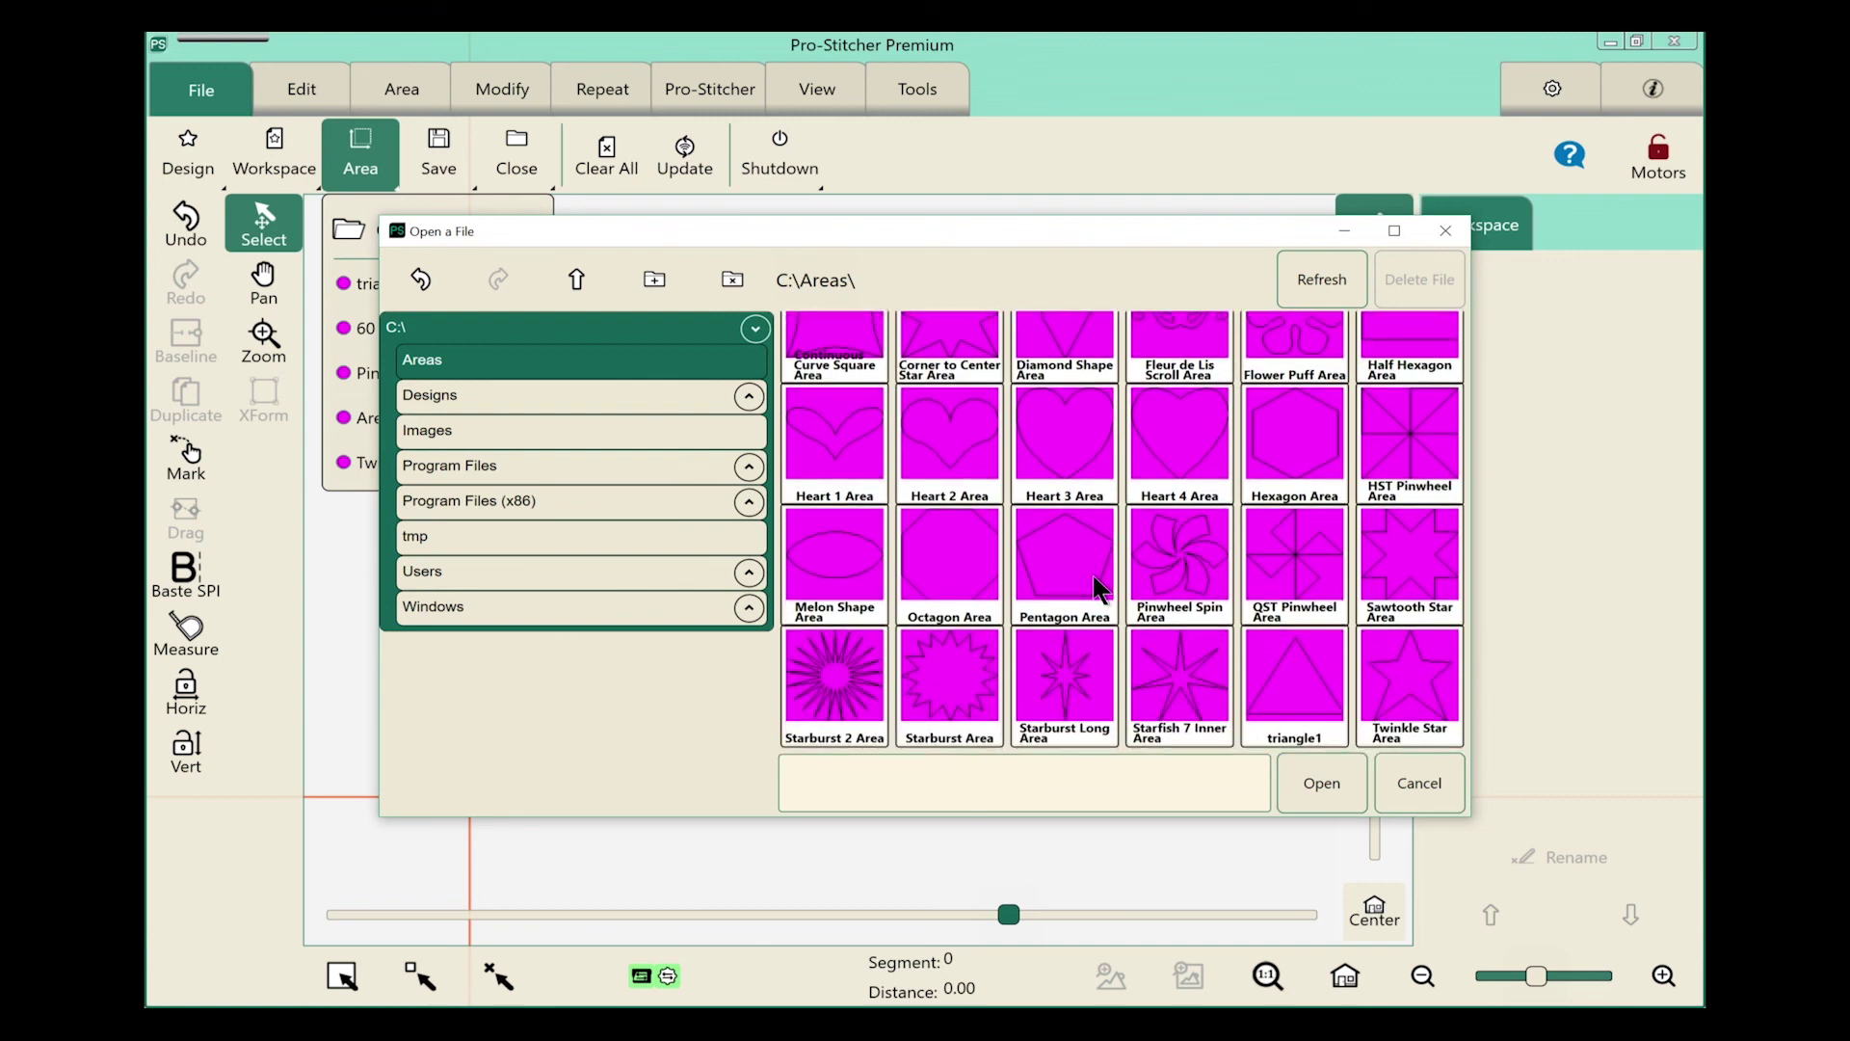
pyautogui.click(1305, 679)
pyautogui.click(1334, 792)
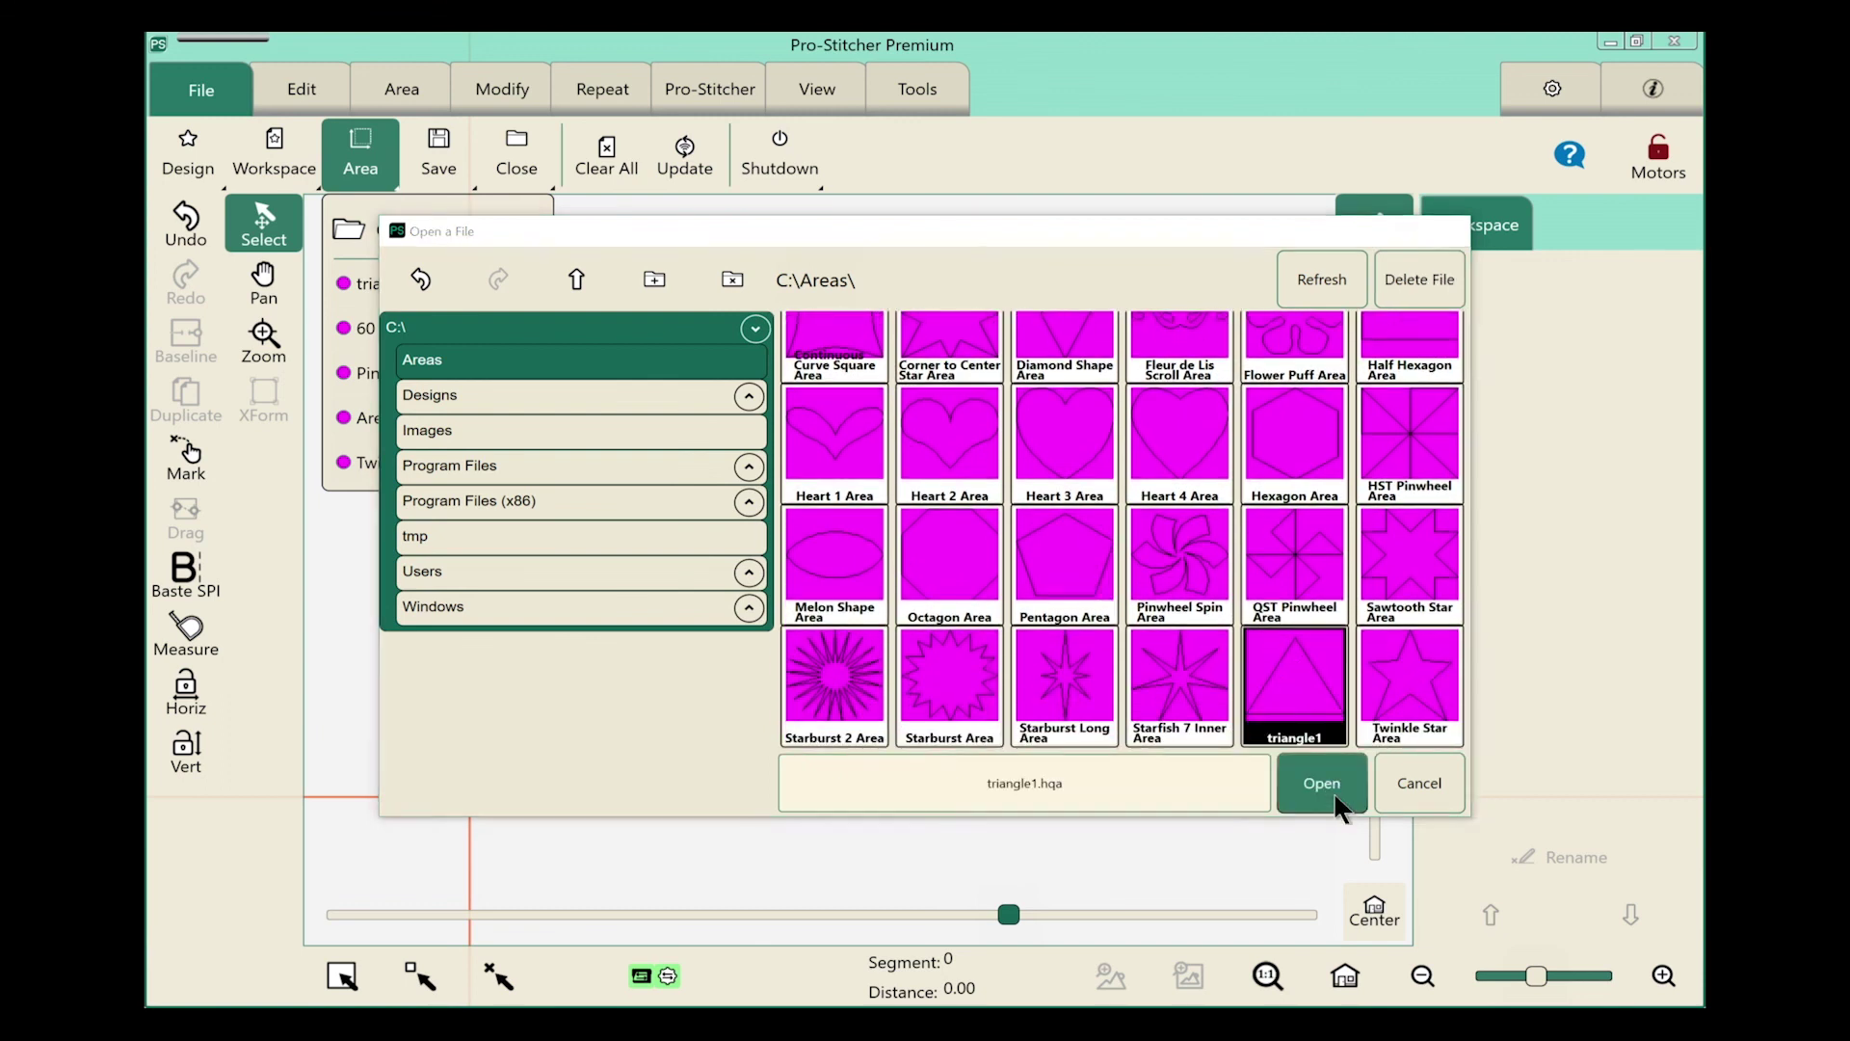